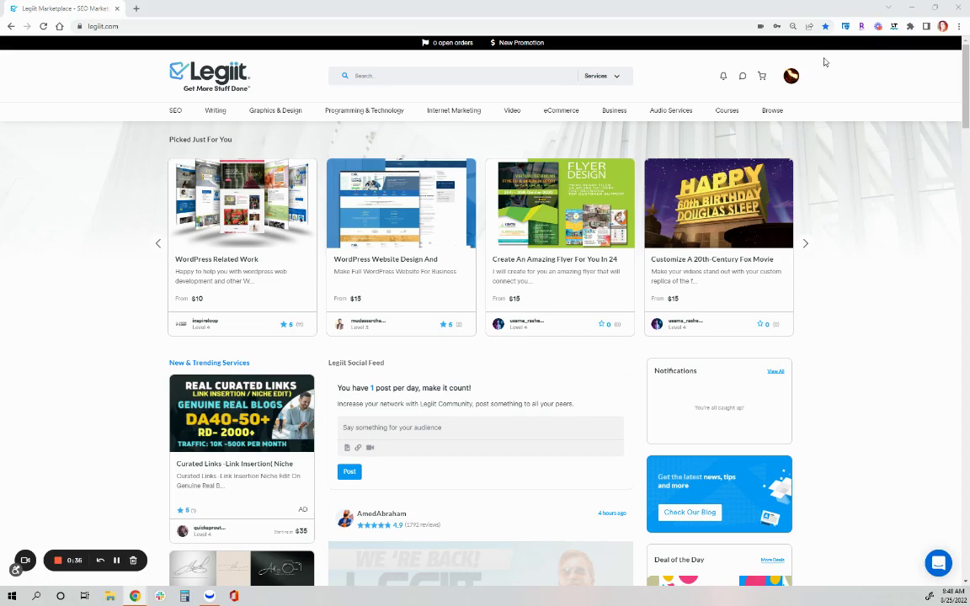
Start a new service from the avatar menu's Selling > Services list.
{"action": "left_click", "coordinate": [791, 76]}
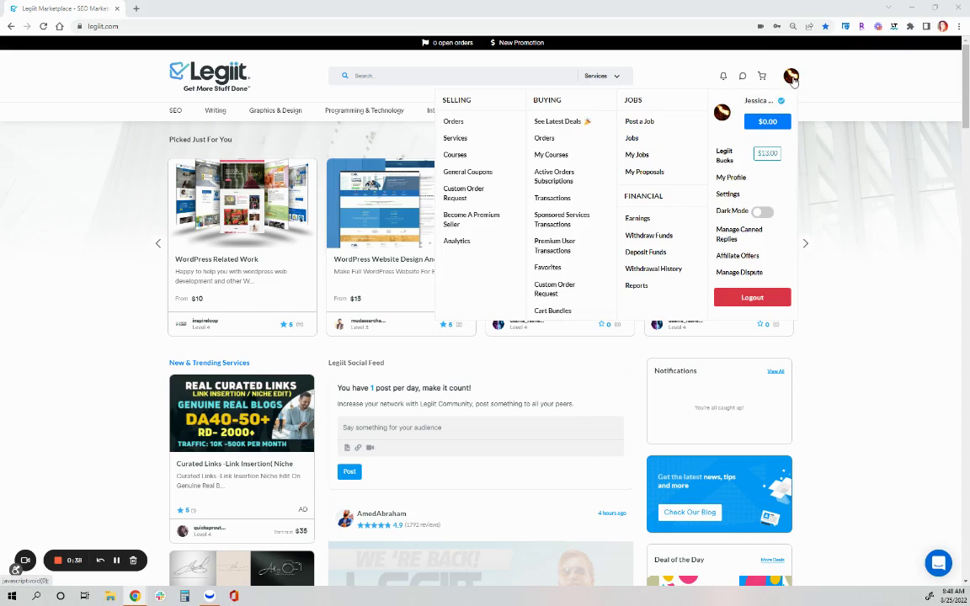
{"action": "left_click", "coordinate": [460, 145]}
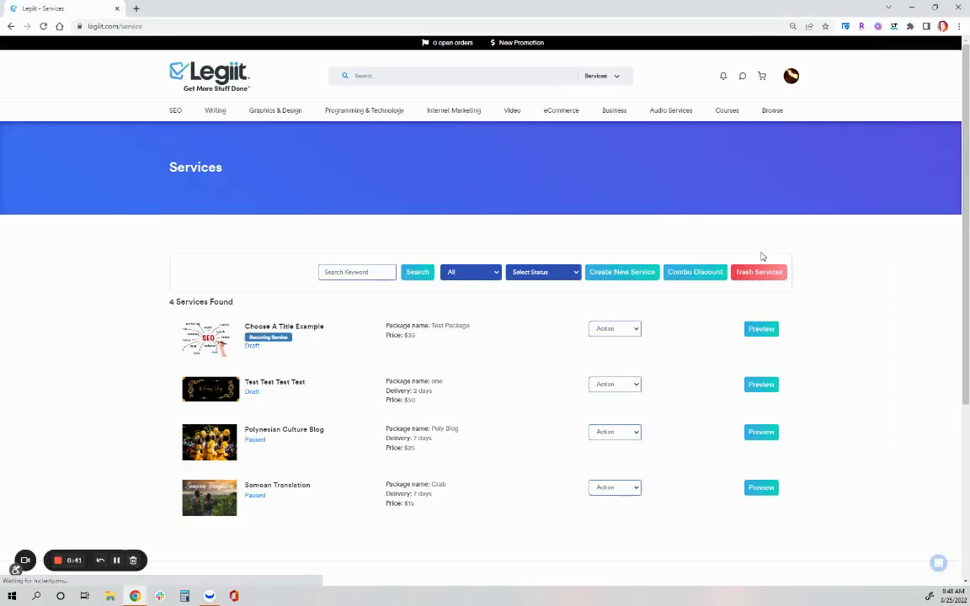
{"action": "left_click", "coordinate": [614, 279]}
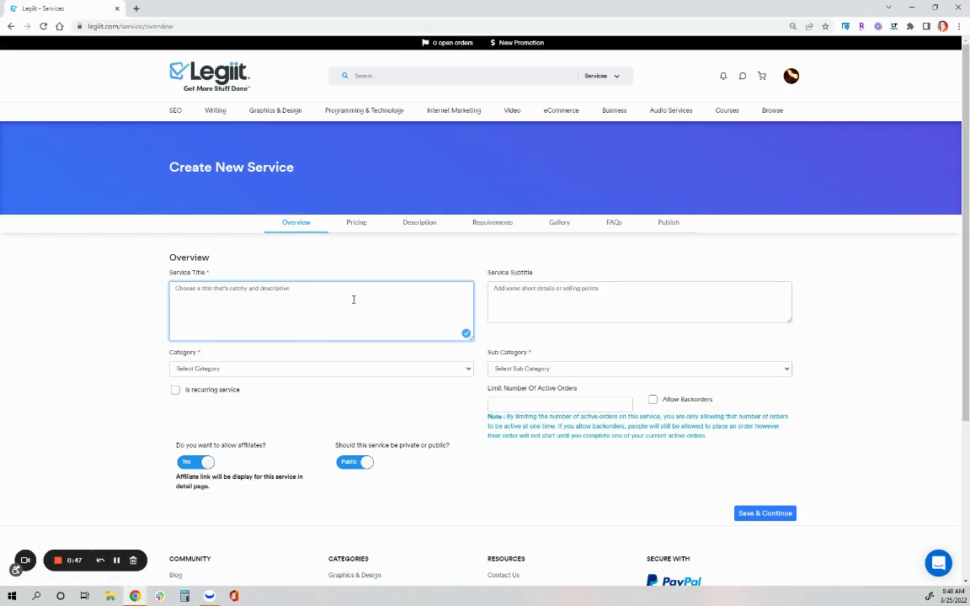
Enter the title 'Catchy Title For Your Service' and subtitle 'Exclusively on Legiit'.
{"action": "type", "text": "Catchy Title"}
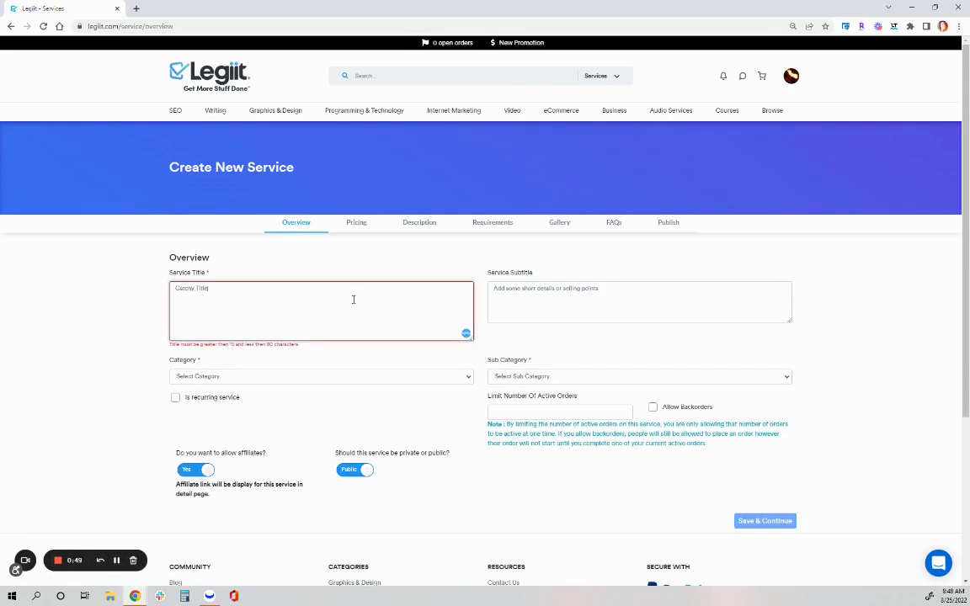
{"action": "type", "text": " For Your Service"}
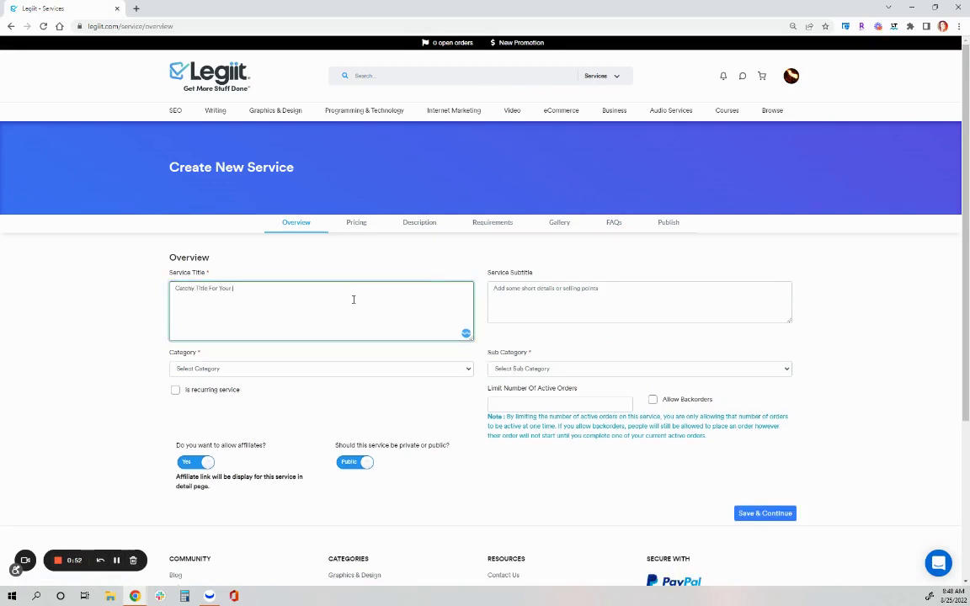
{"action": "left_click", "coordinate": [545, 310]}
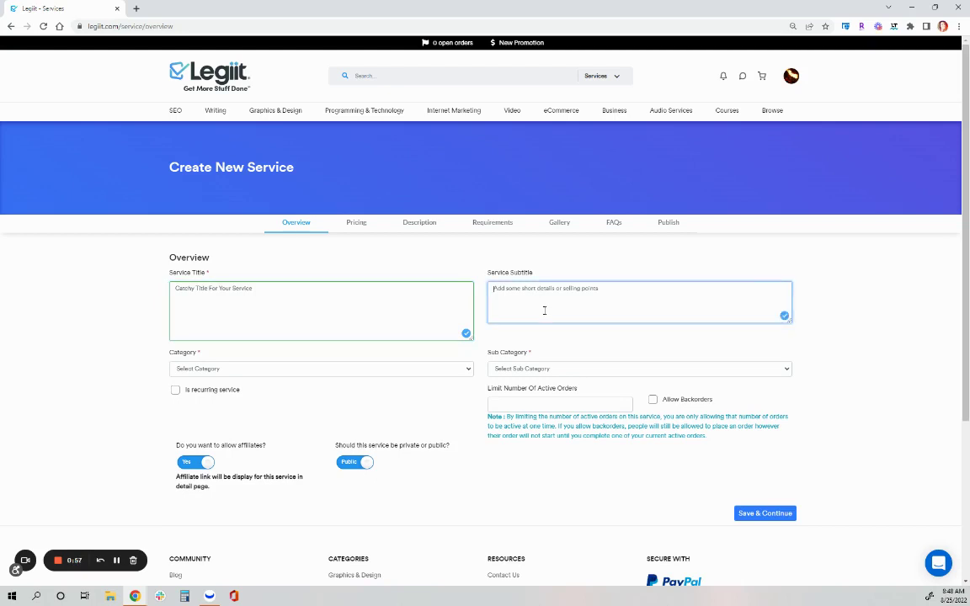
{"action": "type", "text": "Ex"}
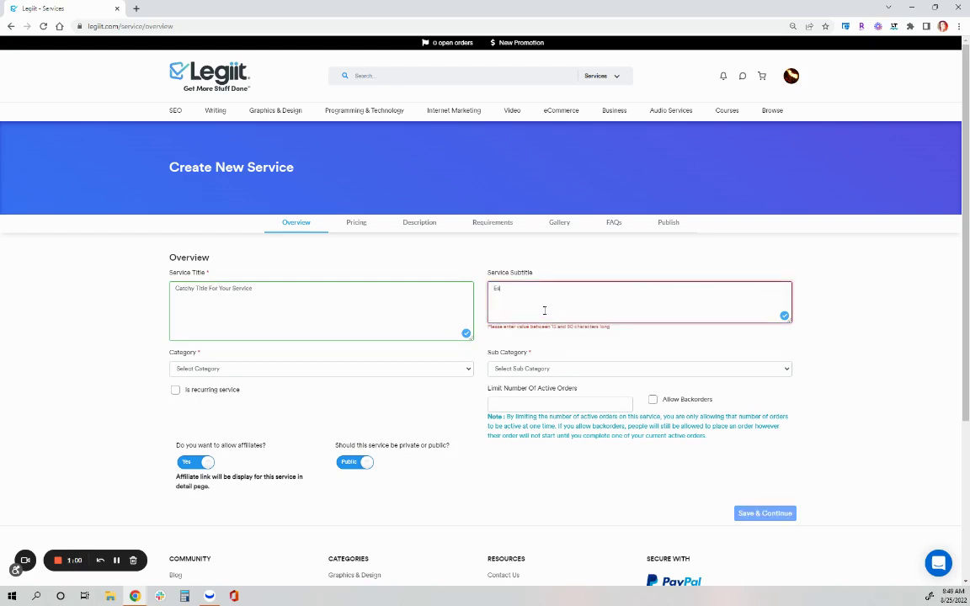
{"action": "type", "text": "clusively on Legi"}
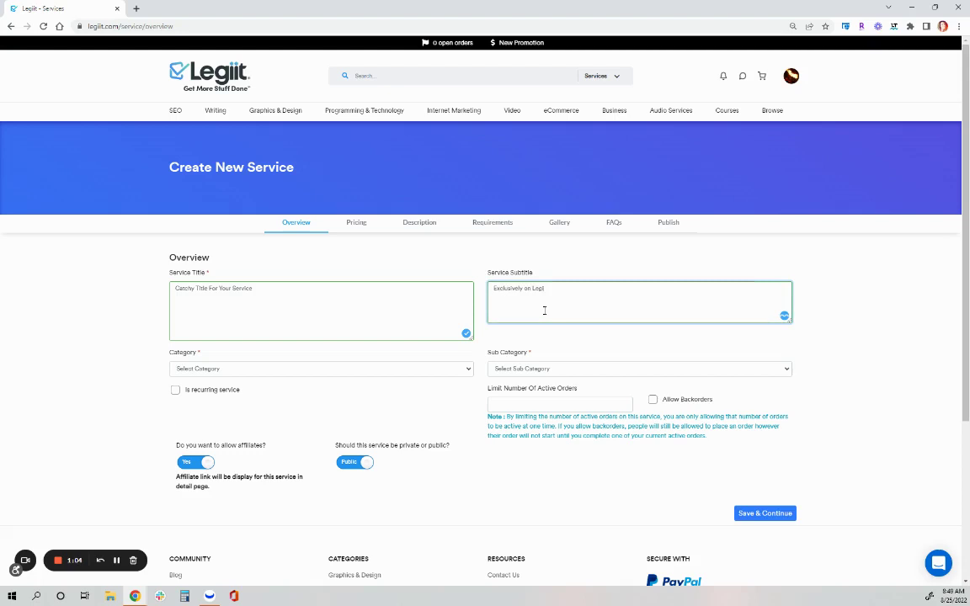
{"action": "type", "text": "it"}
Set the category to Graphics & Design and the sub category to Logo Design.
{"action": "left_click", "coordinate": [277, 369]}
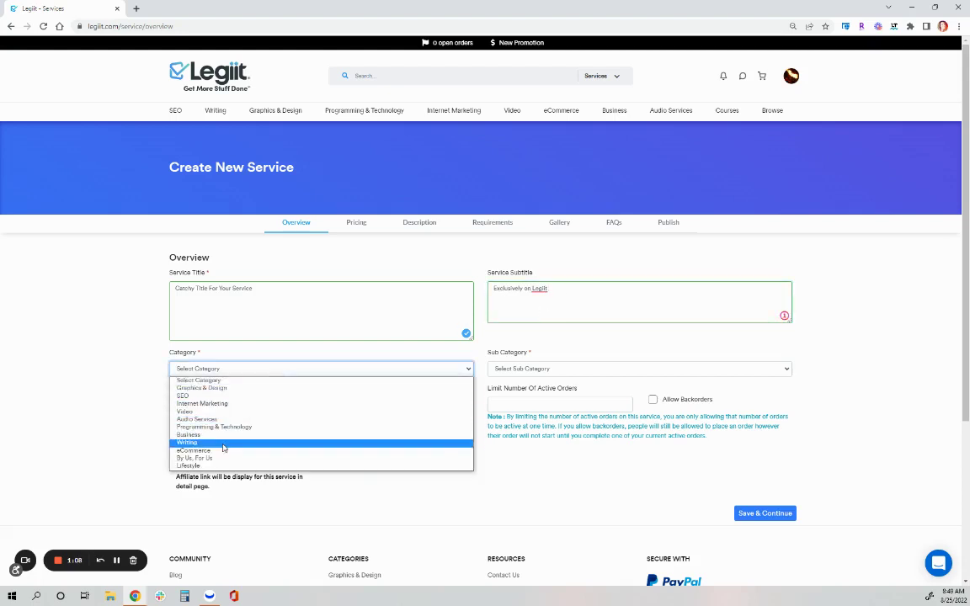
{"action": "left_click", "coordinate": [207, 388]}
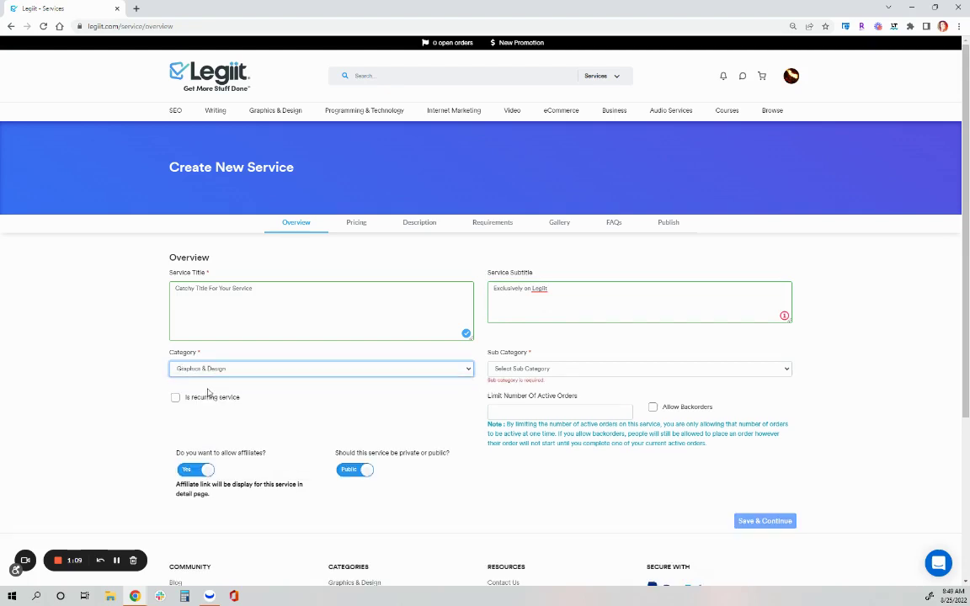
{"action": "left_click", "coordinate": [516, 370]}
{"action": "left_click", "coordinate": [501, 390]}
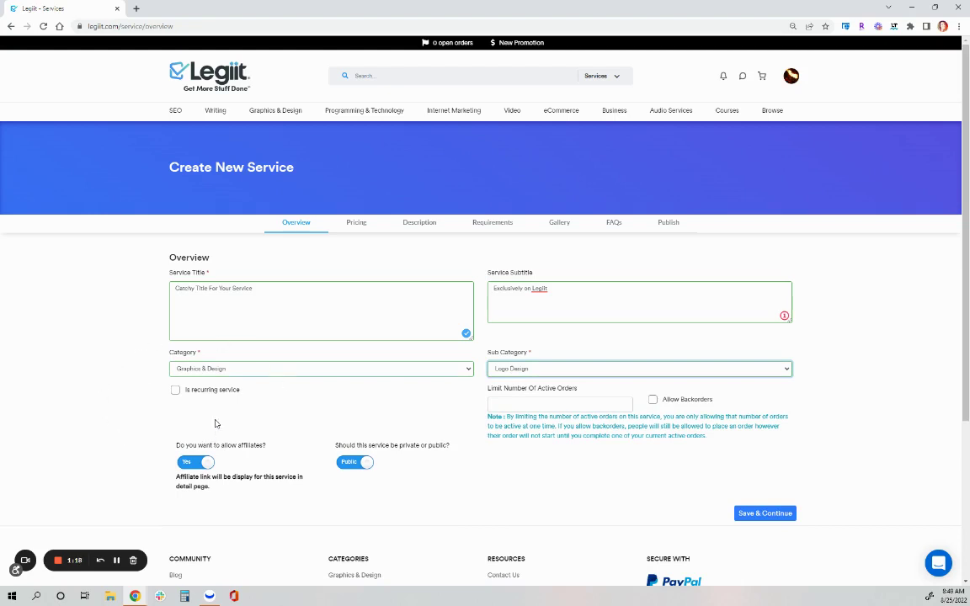
Mark the service as recurring and turn off the 30-day renewal limit.
{"action": "left_click", "coordinate": [175, 390]}
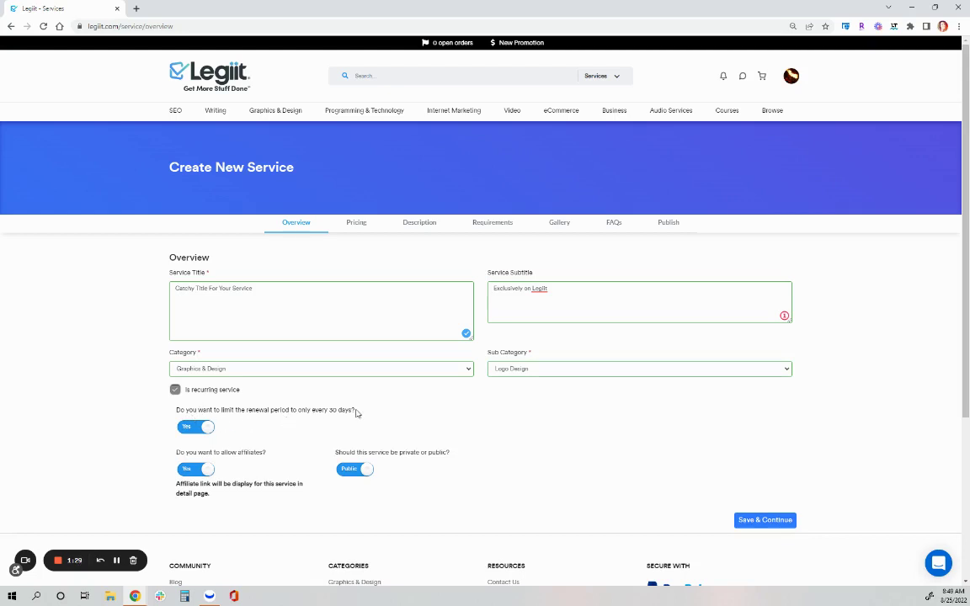
{"action": "left_click", "coordinate": [205, 427]}
{"action": "scroll", "coordinate": [277, 428], "scroll_direction": "down", "scroll_amount": 1}
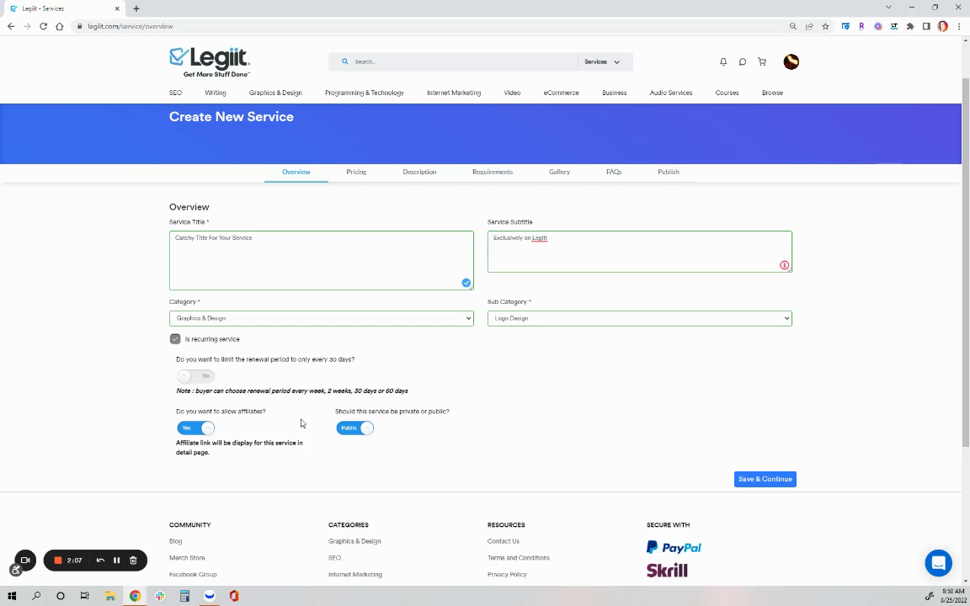
Toggle affiliates and visibility off and back on, leaving it public with affiliates, then save the overview.
{"action": "left_click", "coordinate": [204, 430]}
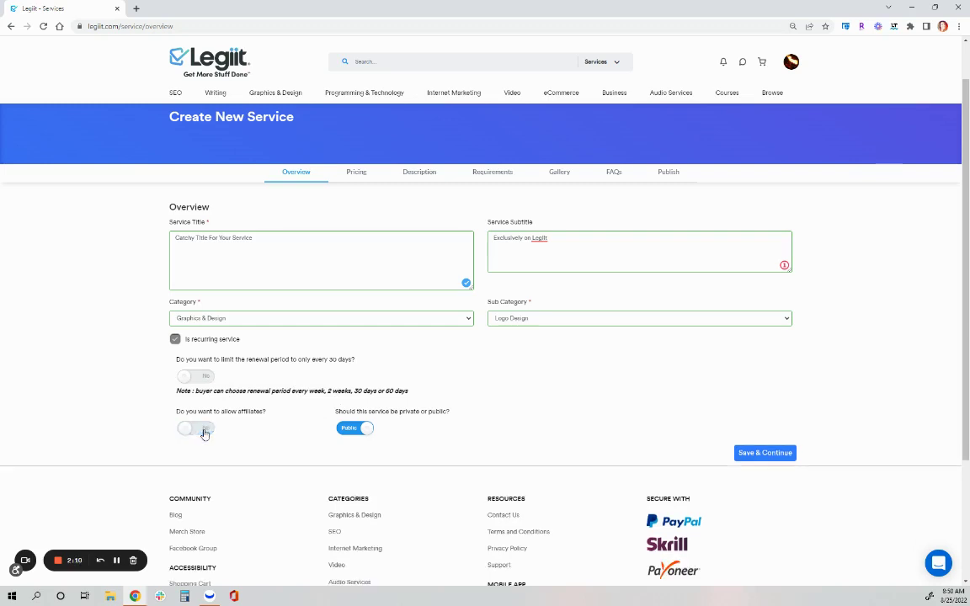
{"action": "left_click", "coordinate": [367, 431]}
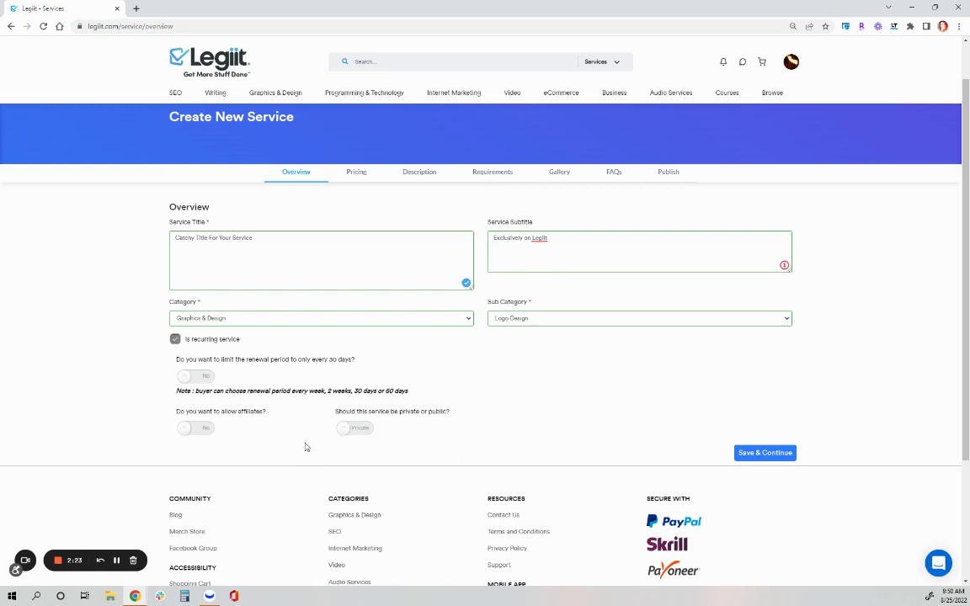
{"action": "left_click", "coordinate": [343, 430]}
{"action": "left_click", "coordinate": [200, 429]}
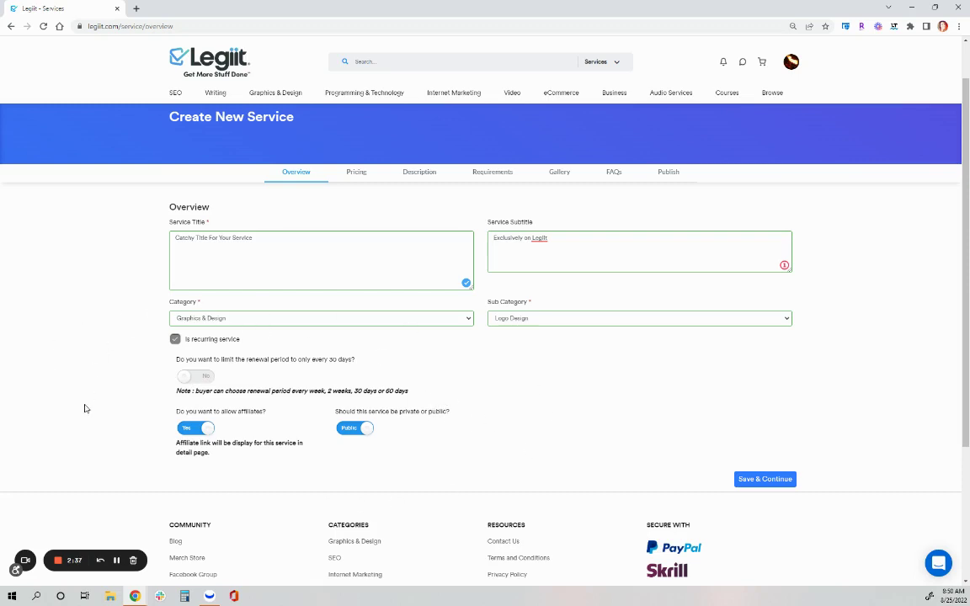
{"action": "left_click", "coordinate": [761, 482]}
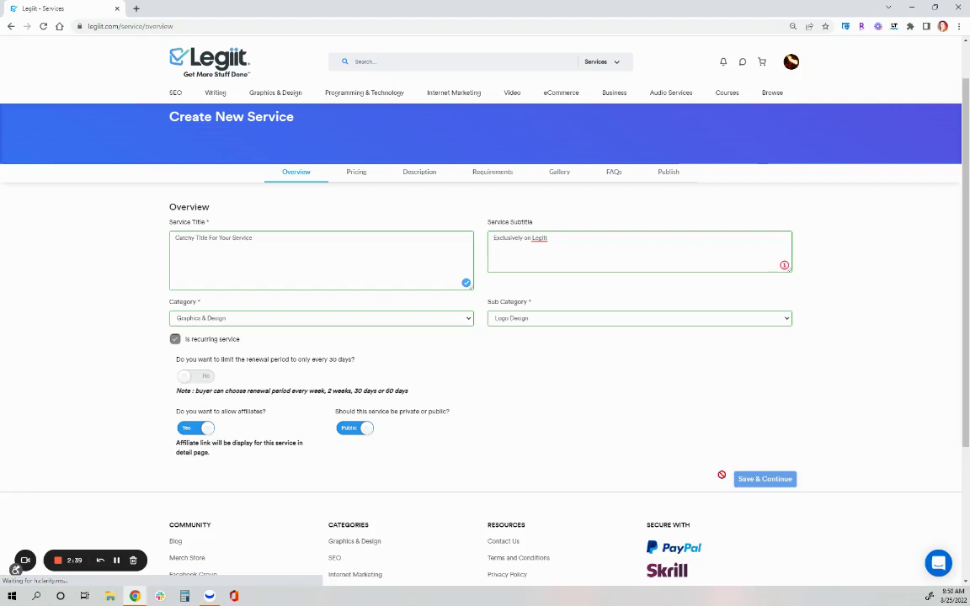
Name the Basic package 'Catchy Package Title', toggling 3 Packages on and back off.
{"action": "left_click", "coordinate": [340, 329]}
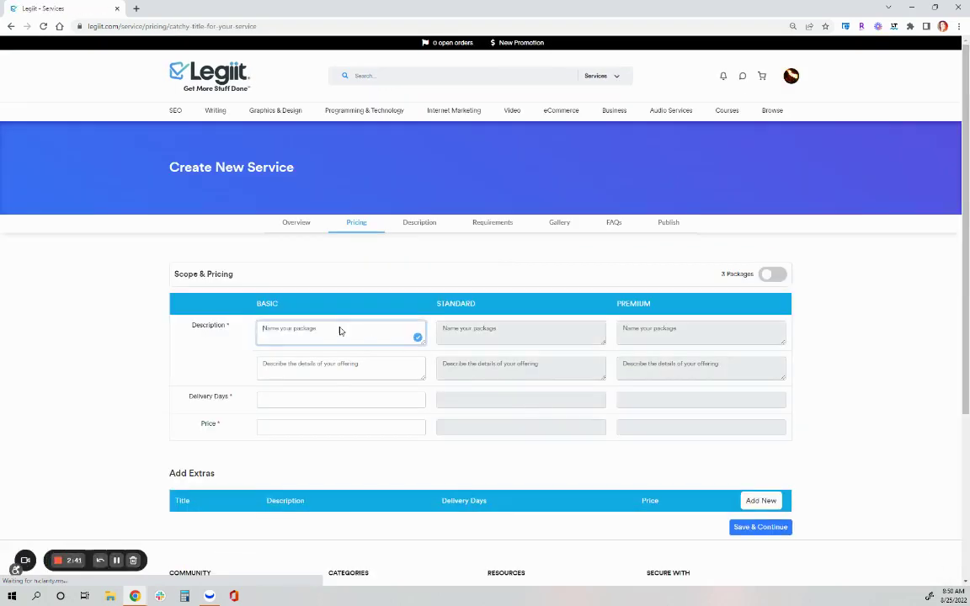
{"action": "type", "text": "Catchy"}
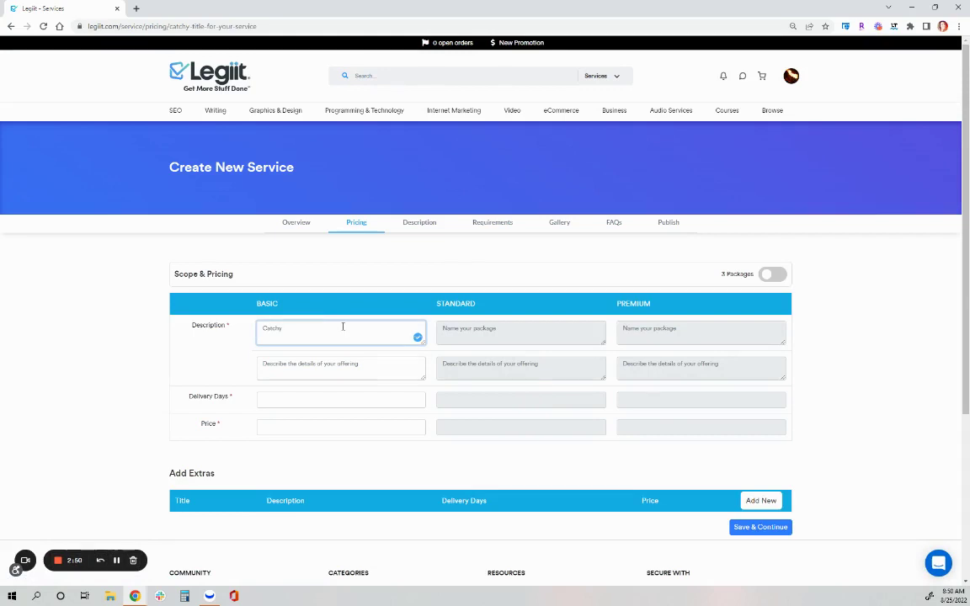
{"action": "type", "text": "Package Title"}
{"action": "left_click", "coordinate": [772, 274]}
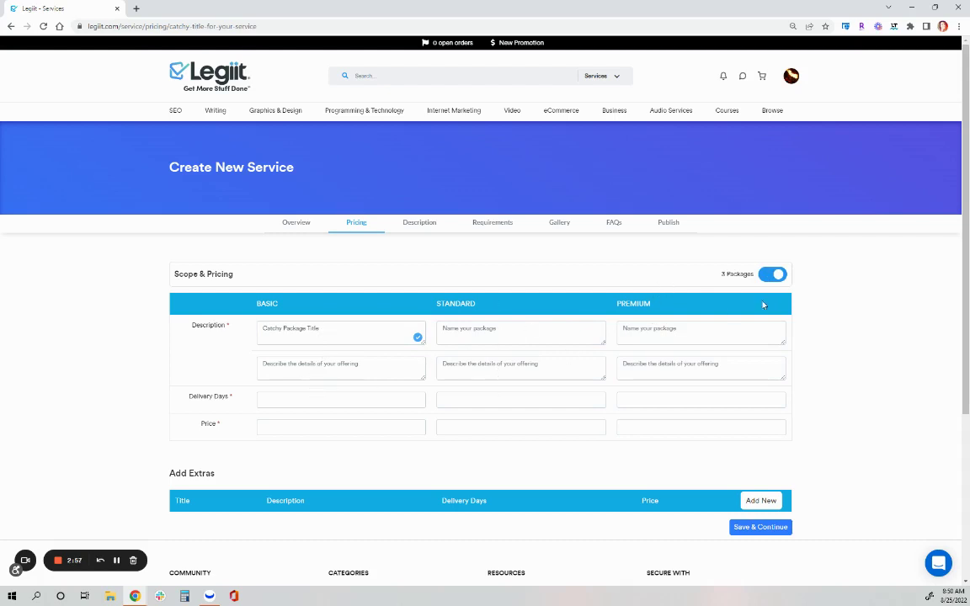
{"action": "left_click", "coordinate": [772, 274]}
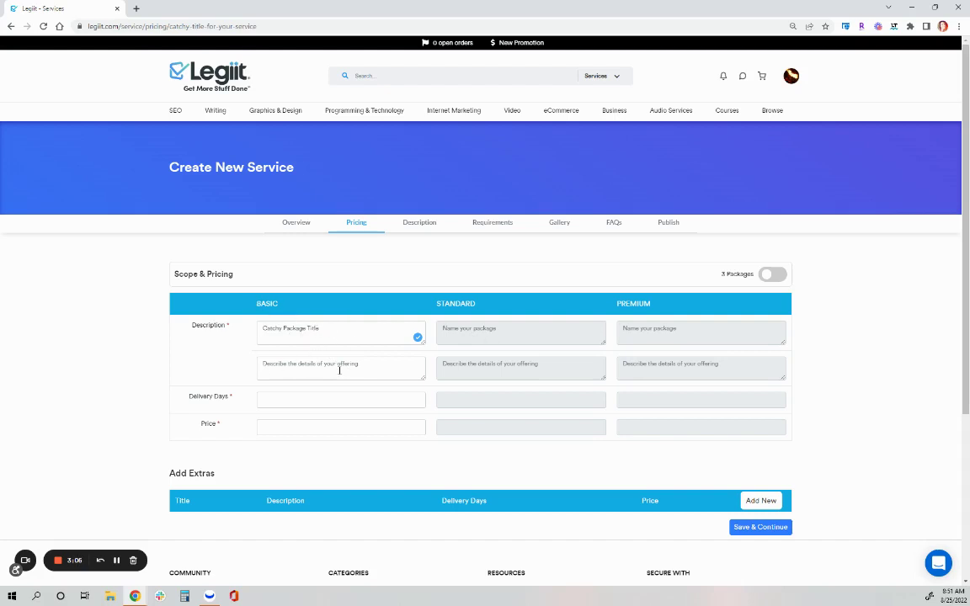
Describe the Basic package as 'what will the customer get if they order this one'.
{"action": "left_click", "coordinate": [339, 369]}
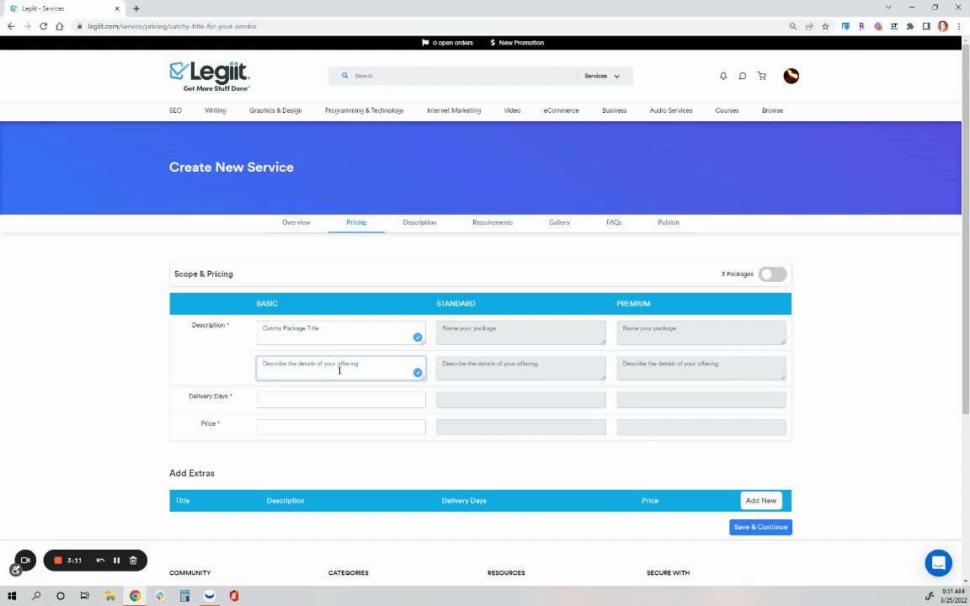
{"action": "type", "text": "what will the customer get if they order this one?"}
{"action": "left_click", "coordinate": [328, 395]}
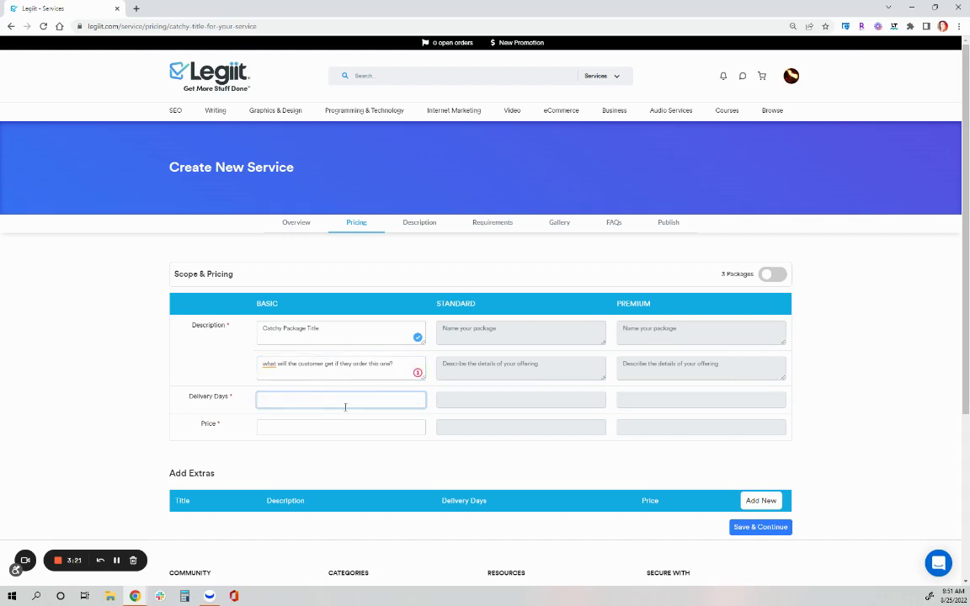
{"action": "left_click", "coordinate": [322, 427]}
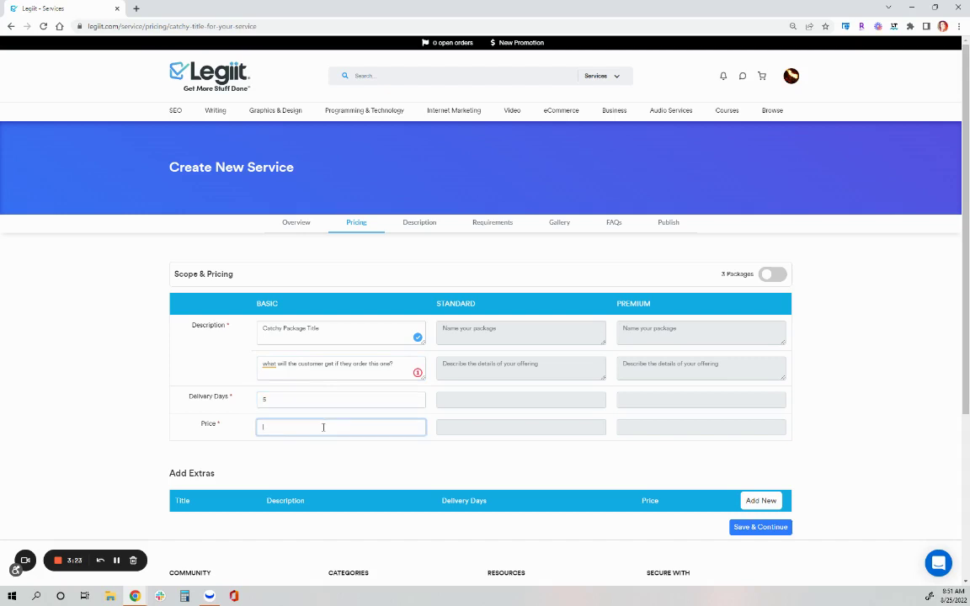
Set the Basic package price to 30 and start a new extra.
{"action": "type", "text": "30"}
{"action": "scroll", "coordinate": [435, 444], "scroll_direction": "down", "scroll_amount": 1}
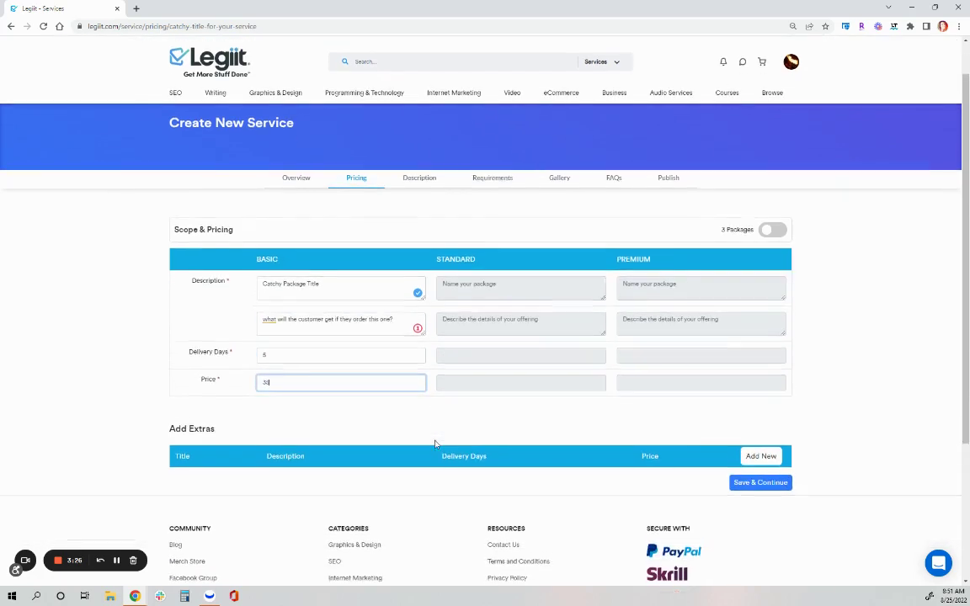
{"action": "left_click", "coordinate": [761, 451]}
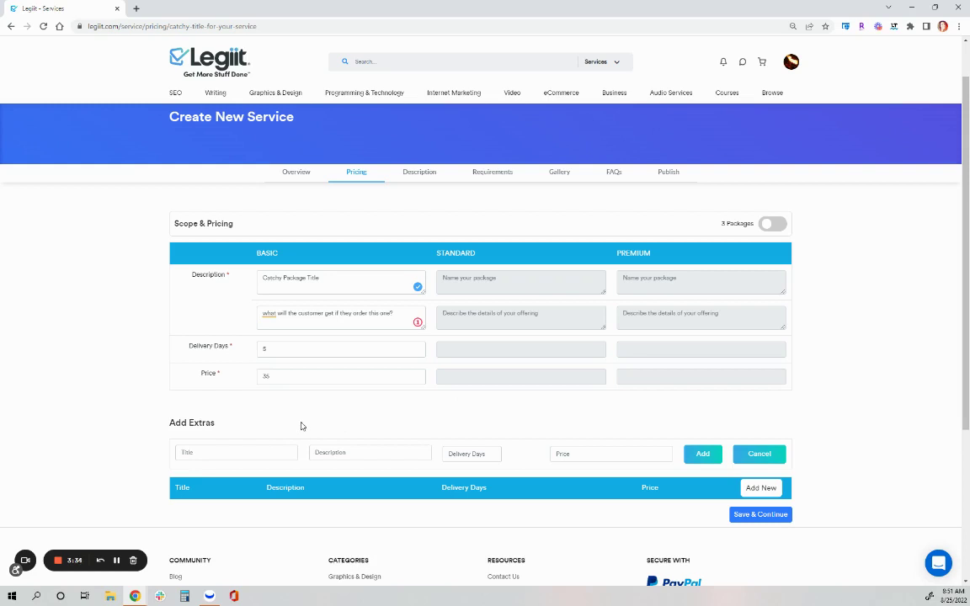
Fill the extra with title 'express delivery', 1 delivery day and price 10.
{"action": "left_click", "coordinate": [258, 451]}
{"action": "type", "text": "business"}
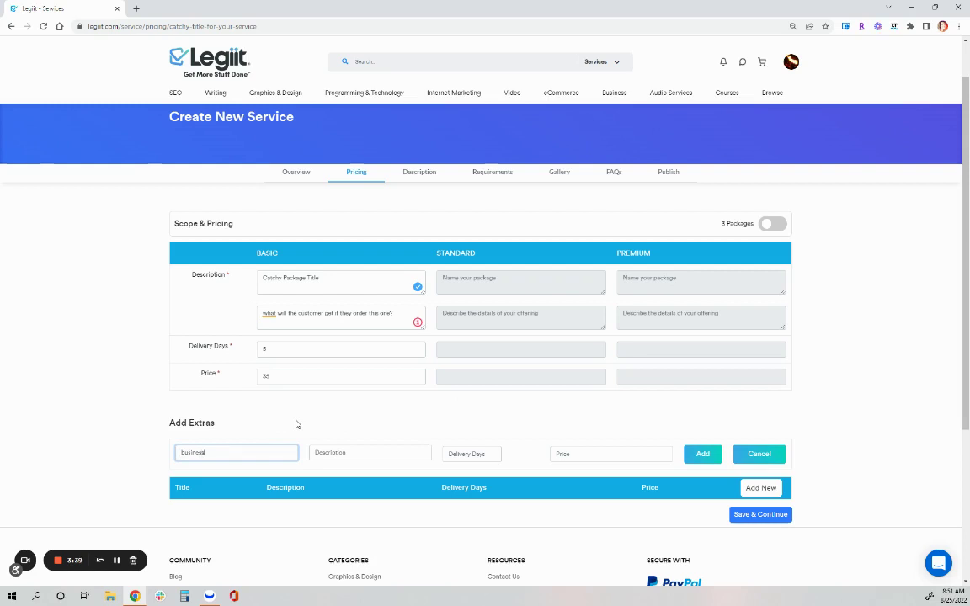
{"action": "type", "text": " card design"}
{"action": "left_click_drag", "start_coordinate": [262, 452], "coordinate": [89, 454]}
{"action": "type", "text": "express delivery"}
{"action": "left_click", "coordinate": [421, 456]}
{"action": "key", "text": "Tab"}
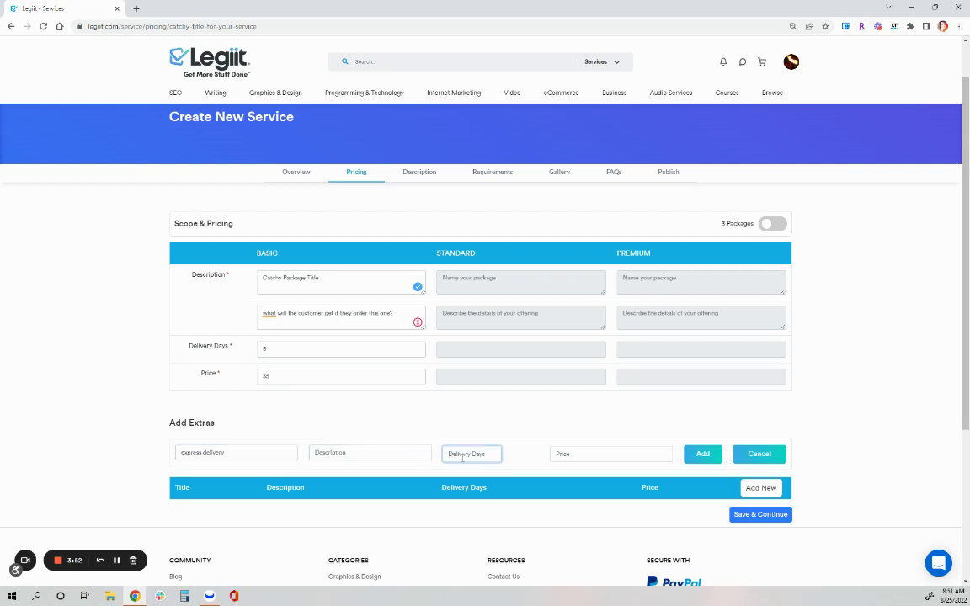
{"action": "type", "text": "1"}
{"action": "left_click", "coordinate": [621, 452]}
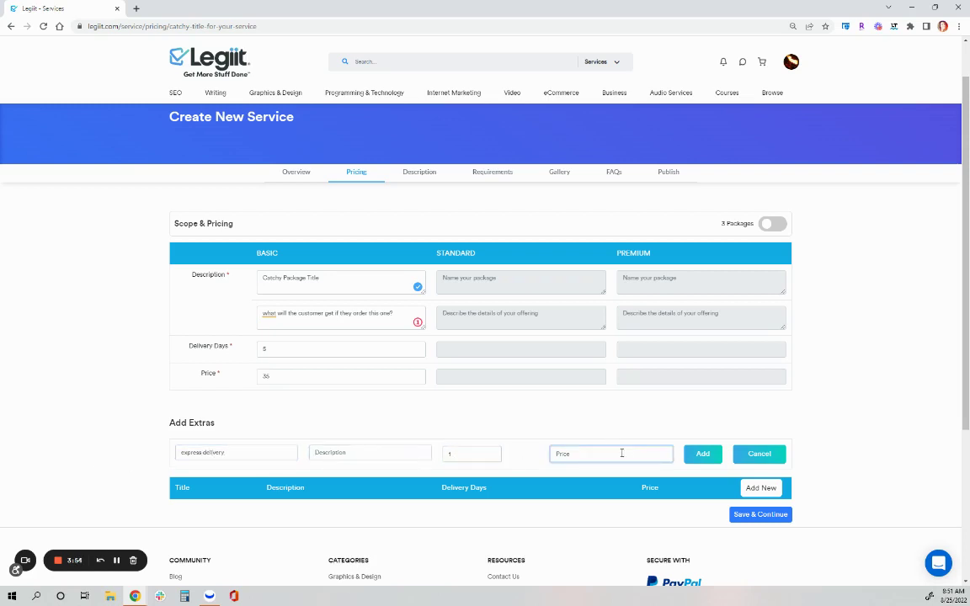
{"action": "type", "text": "10"}
Paste the title in as the extra's description, add the extra, and save pricing.
{"action": "left_click", "coordinate": [342, 455]}
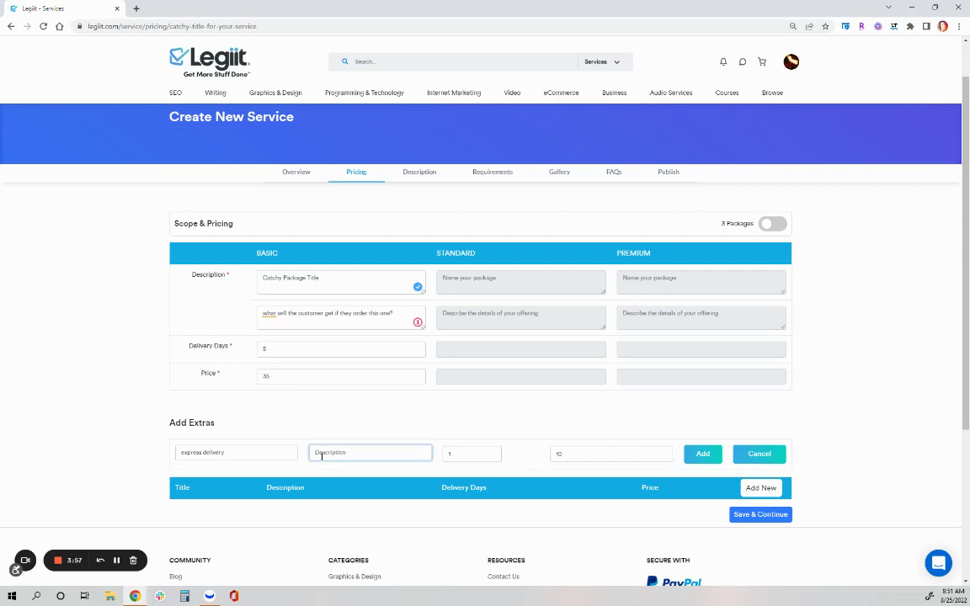
{"action": "key", "text": "shift+Tab"}
{"action": "key", "text": "ctrl+c"}
{"action": "left_click", "coordinate": [340, 455]}
{"action": "key", "text": "ctrl+v"}
{"action": "left_click", "coordinate": [702, 455]}
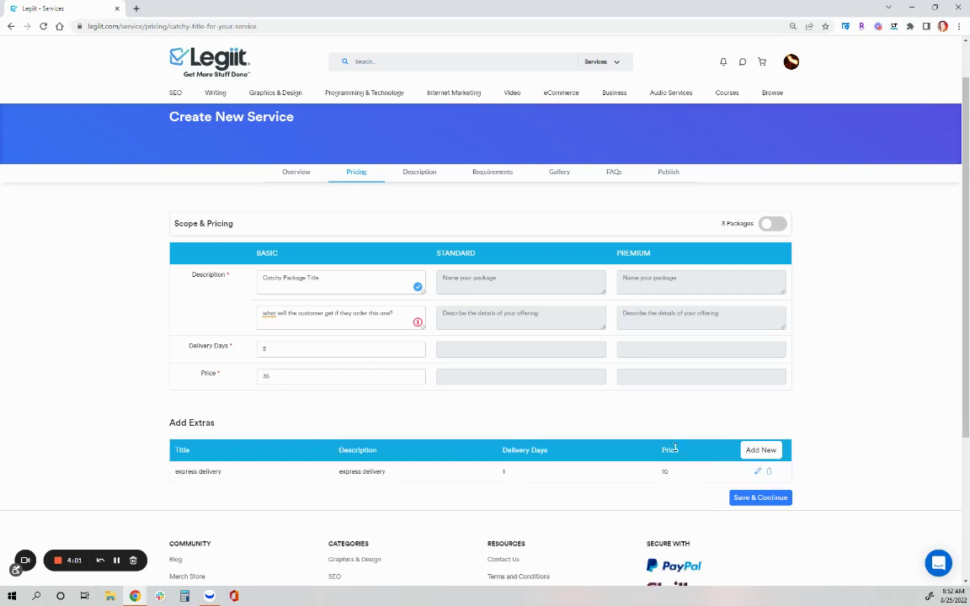
{"action": "left_click", "coordinate": [766, 501]}
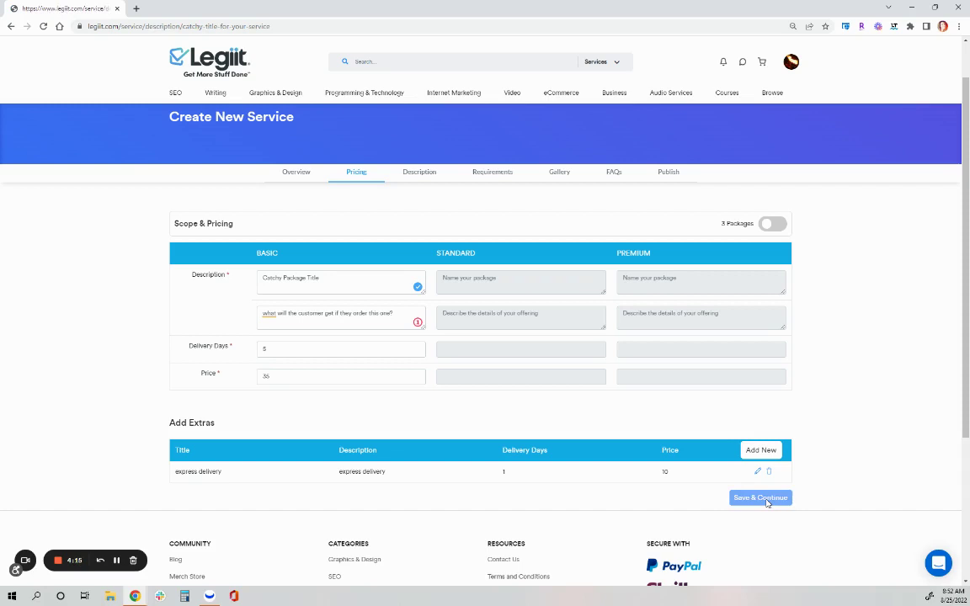
Add 'logo design' as the first service tag.
{"action": "left_click", "coordinate": [536, 288]}
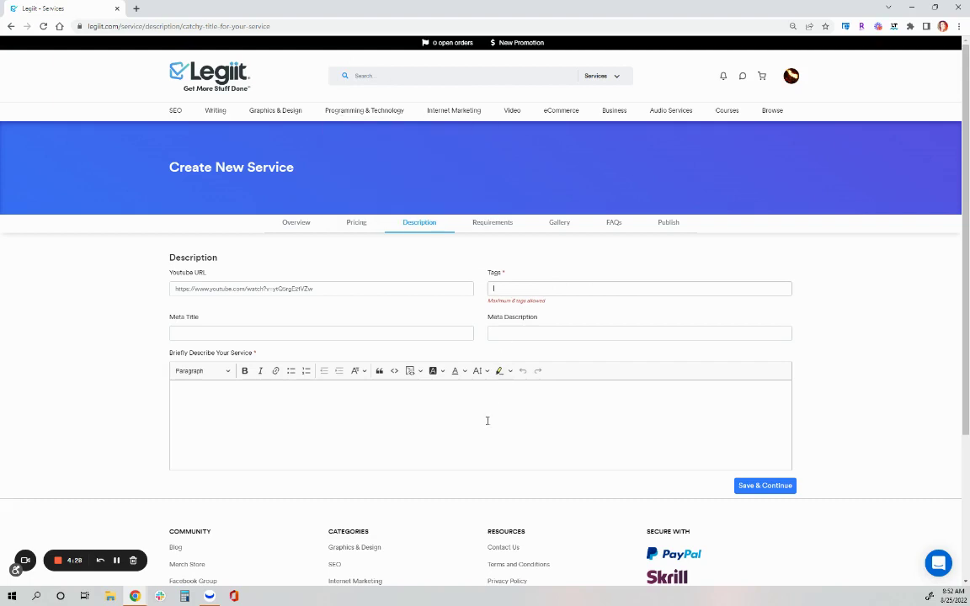
{"action": "type", "text": "logo design"}
{"action": "key", "text": "Tab"}
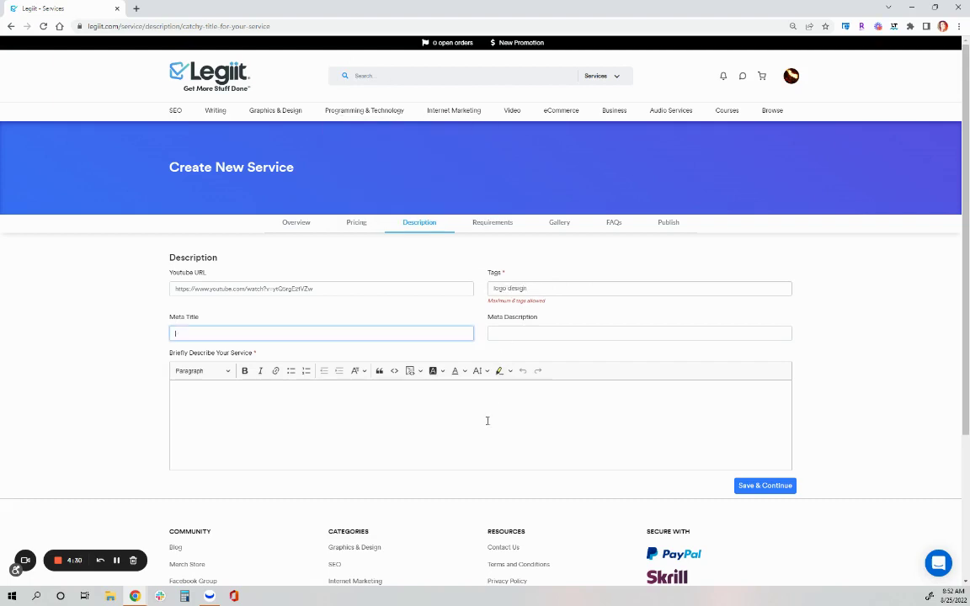
{"action": "left_click", "coordinate": [567, 286]}
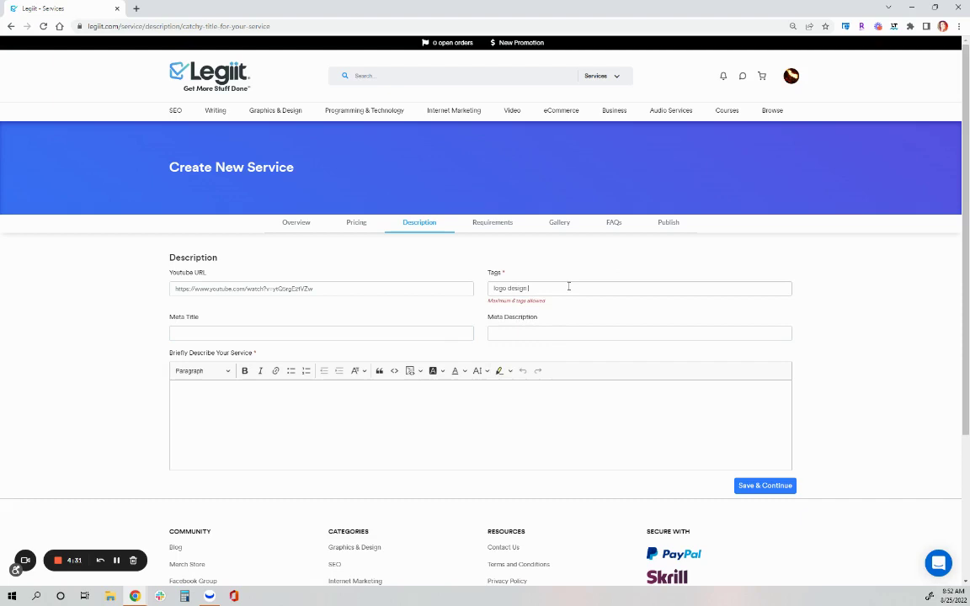
{"action": "type", "text": "design"}
{"action": "key", "text": "BackSpace"}
{"action": "key", "text": "BackSpace"}
{"action": "key", "text": "BackSpace"}
{"action": "key", "text": "BackSpace"}
{"action": "key", "text": "BackSpace"}
{"action": "key", "text": "Return"}
{"action": "type", "text": "logo des"}
{"action": "key", "text": "BackSpace"}
{"action": "key", "text": "BackSpace"}
{"action": "key", "text": "BackSpace"}
{"action": "key", "text": "BackSpace"}
{"action": "key", "text": "BackSpace"}
{"action": "key", "text": "BackSpace"}
{"action": "key", "text": "BackSpace"}
{"action": "key", "text": "BackSpace"}
Add 'graphic design' and 'custom design' as further tags.
{"action": "type", "text": "graphic design"}
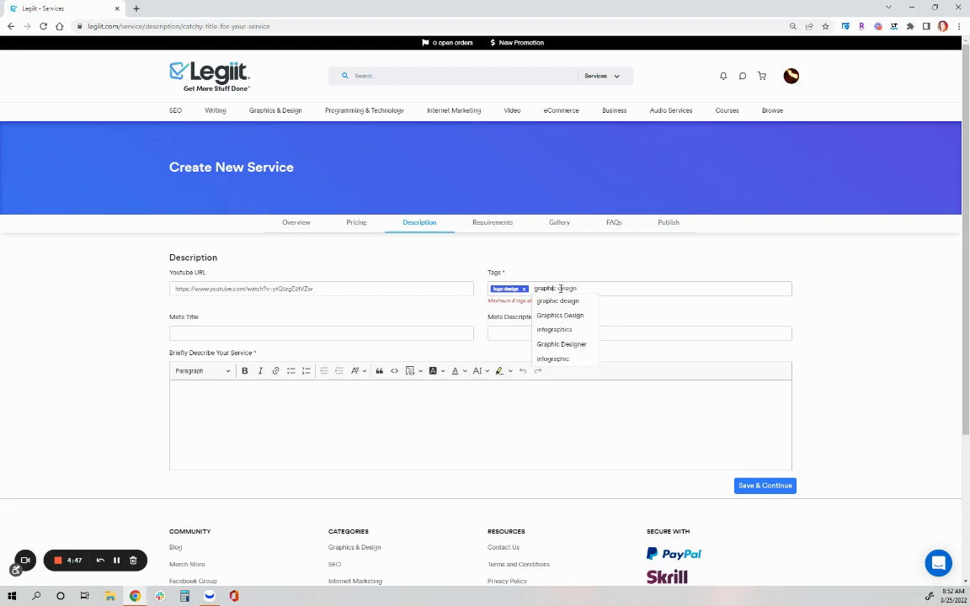
{"action": "left_click", "coordinate": [557, 301]}
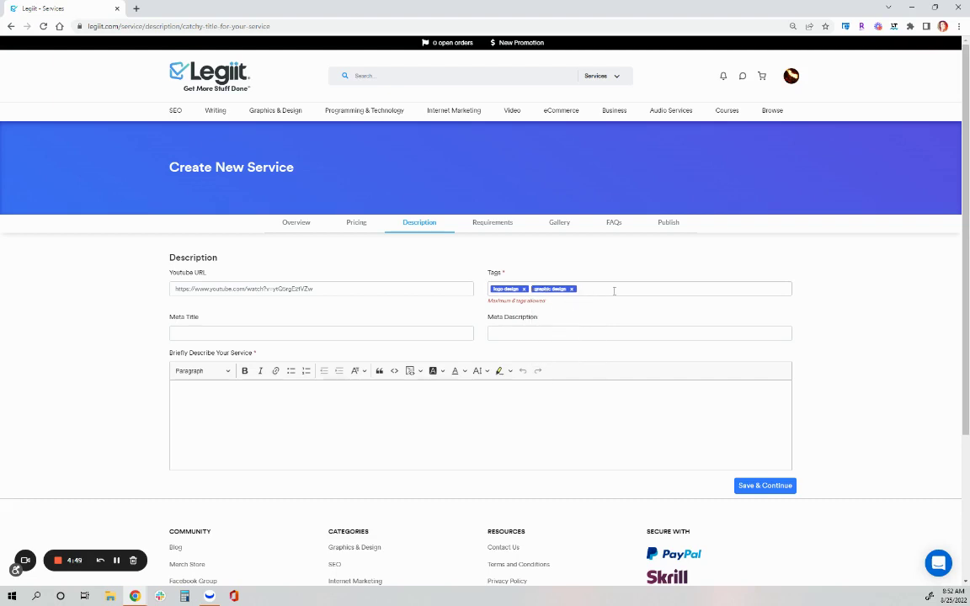
{"action": "type", "text": "custom design"}
{"action": "left_click", "coordinate": [628, 301]}
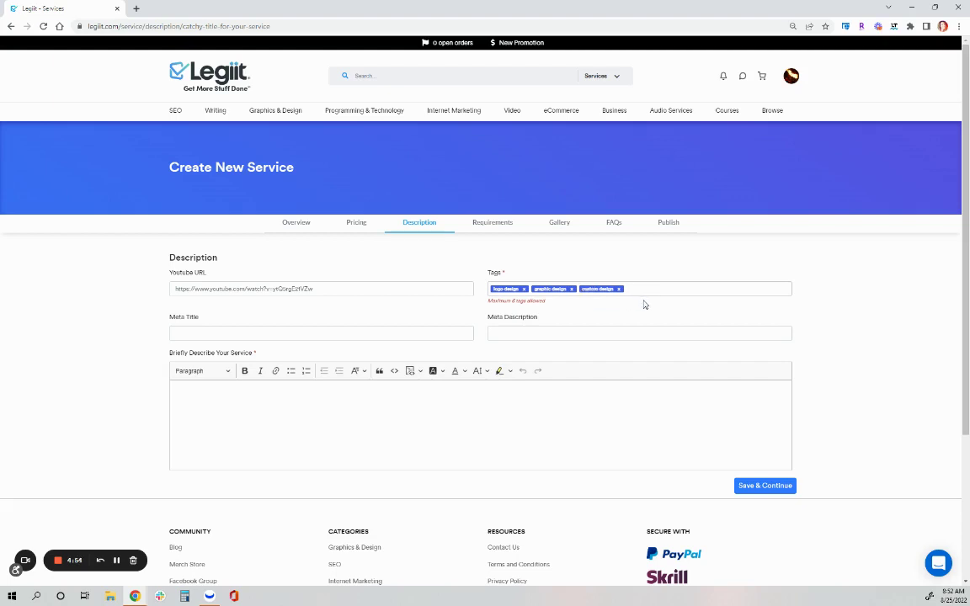
Write 'sales pitch', 'what can a customer expect with this service experience' and 'what is the deliverable?' as description lines.
{"action": "left_click", "coordinate": [247, 418]}
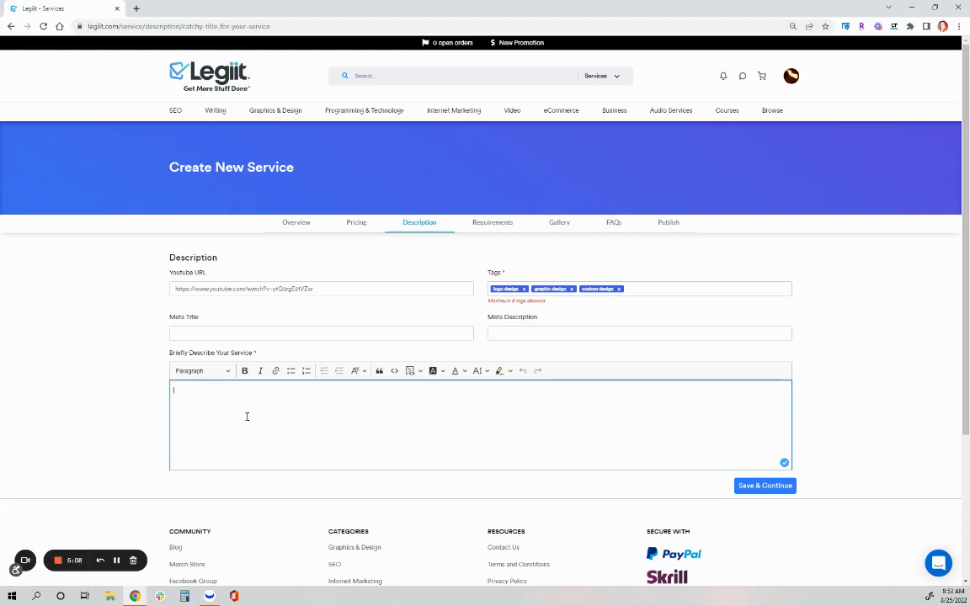
{"action": "type", "text": "sales pitch"}
{"action": "key", "text": "Return"}
{"action": "type", "text": "what can a customer expect with"}
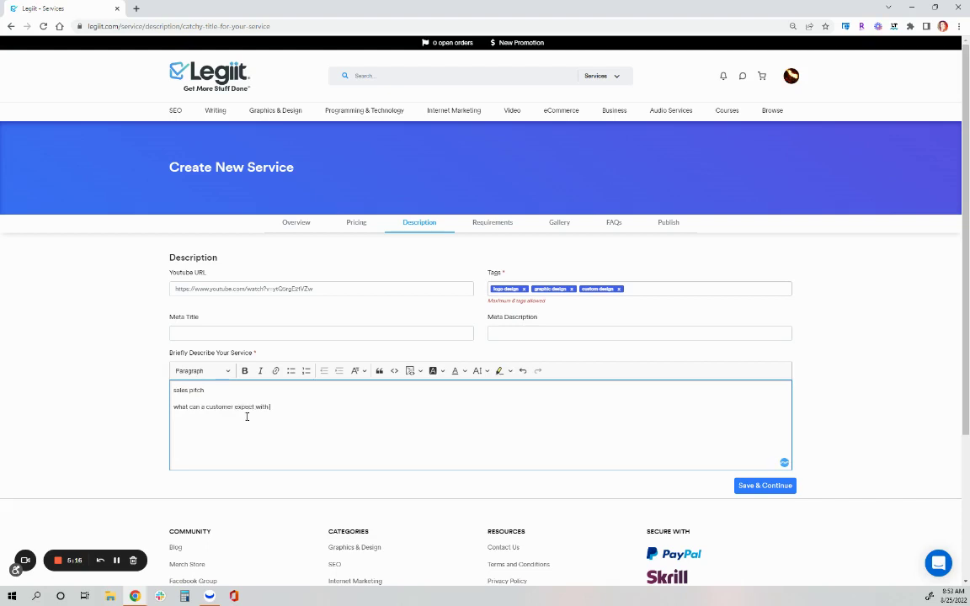
{"action": "type", "text": " this service experie"}
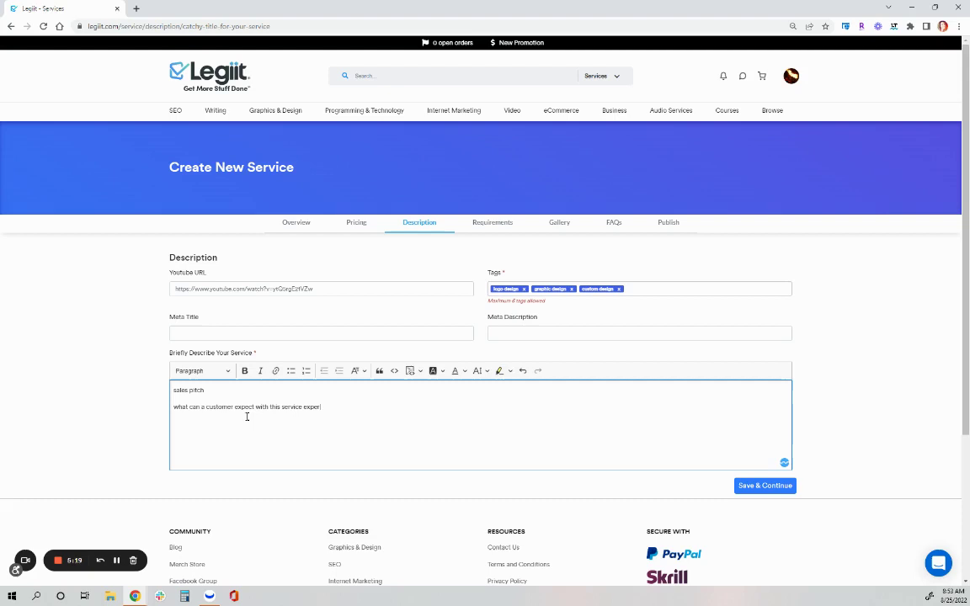
{"action": "type", "text": "nce"}
{"action": "key", "text": "Return"}
{"action": "type", "text": "what is the deliverable?"}
Set meta title 'Logo Design Service' and meta description 'Grab this logo design service to showoff your business and land sales'.
{"action": "left_click", "coordinate": [412, 335]}
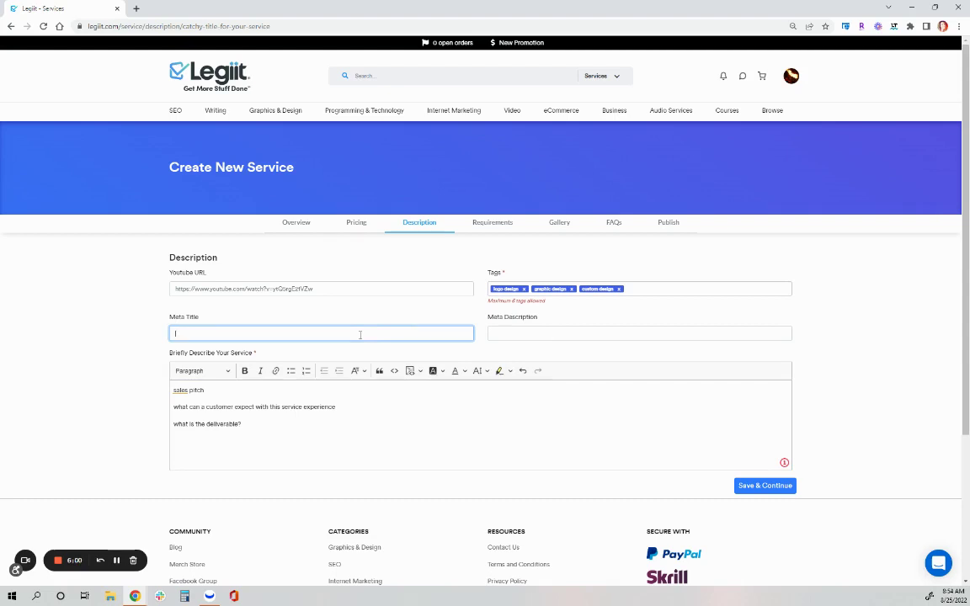
{"action": "type", "text": "Logo Design Service"}
{"action": "left_click", "coordinate": [529, 334]}
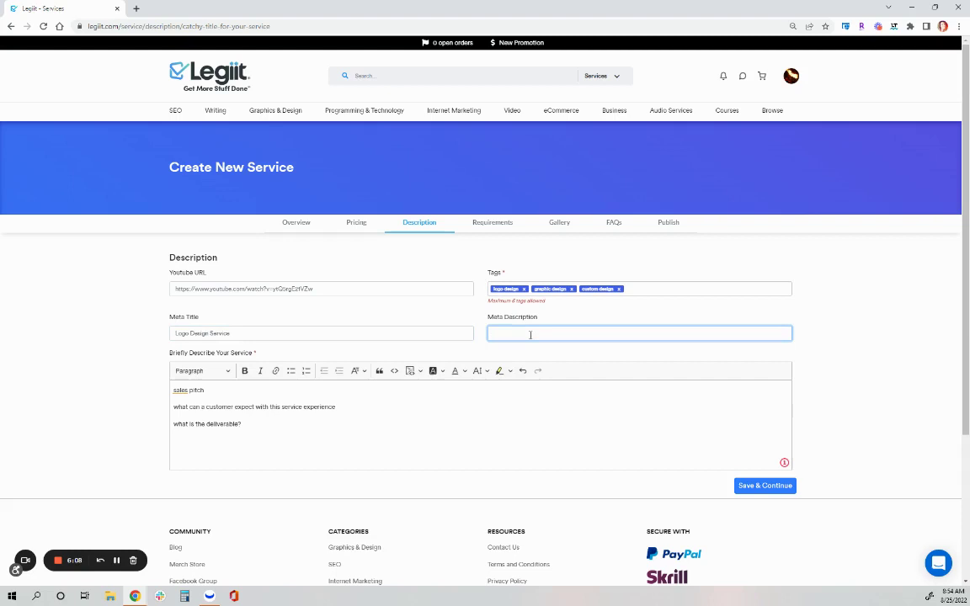
{"action": "type", "text": "Grab this logo design service to showoff your business and land sales"}
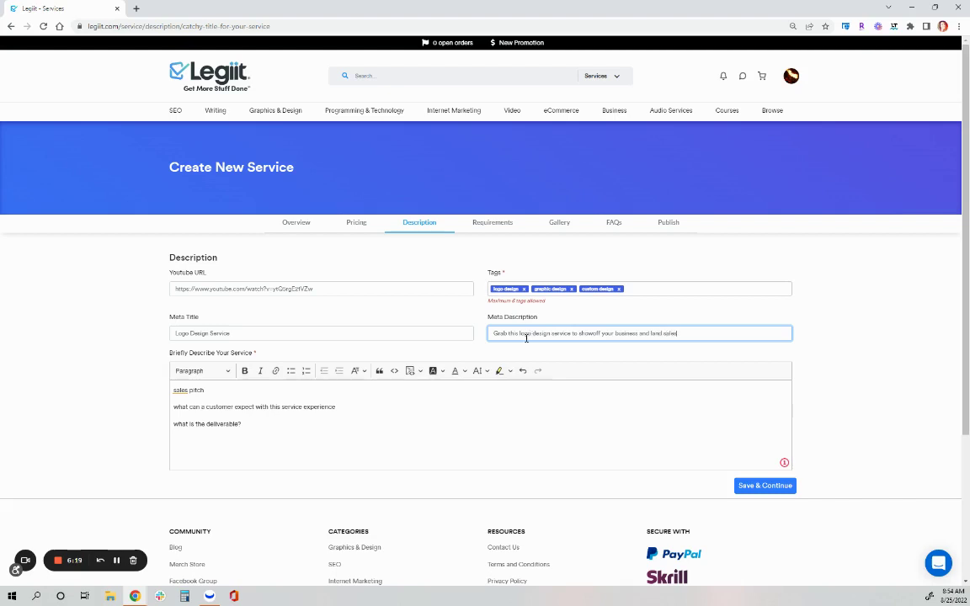
Accept the 'Sales' capitalisation suggestion and save the description step.
{"action": "left_click", "coordinate": [177, 390]}
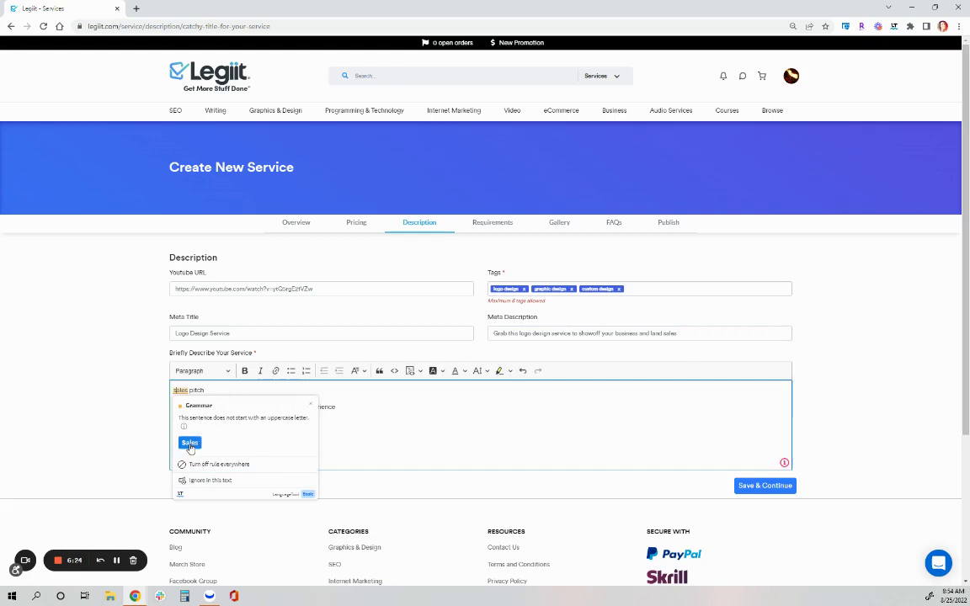
{"action": "left_click", "coordinate": [190, 444]}
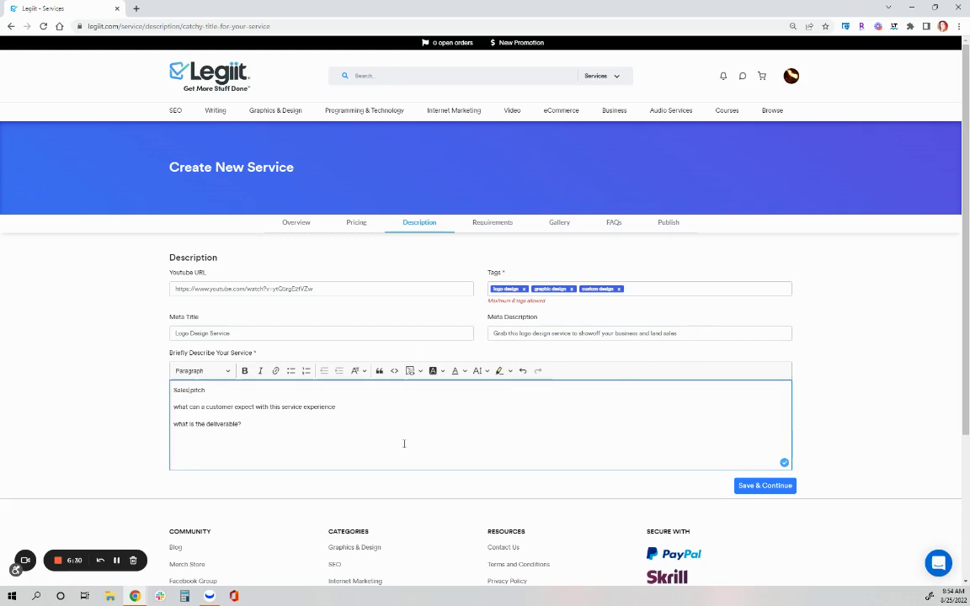
{"action": "left_click", "coordinate": [745, 487]}
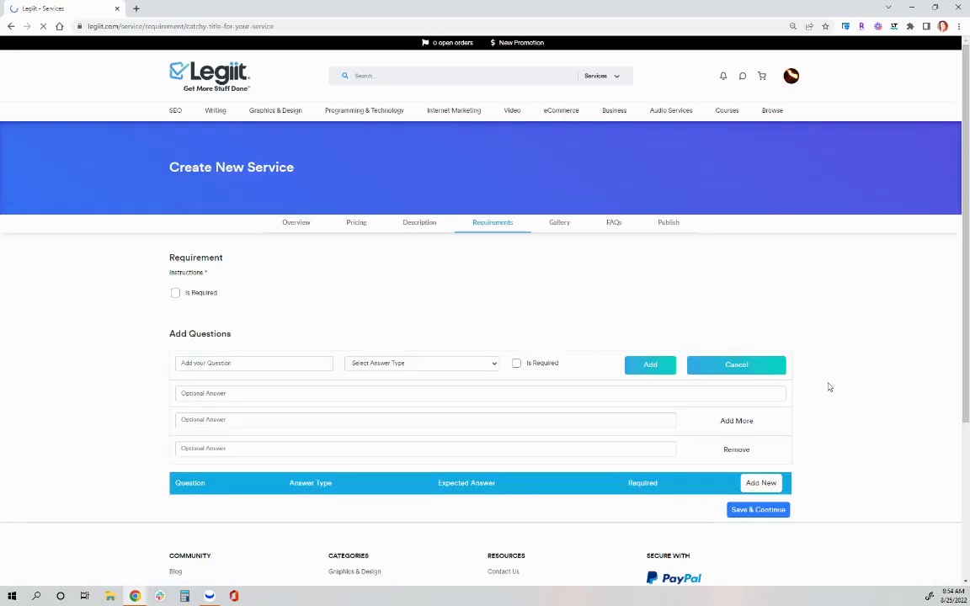
Type the buyer instructions 'Color ideas', 'URL' and 'Keywords' as separate lines.
{"action": "left_click", "coordinate": [266, 346]}
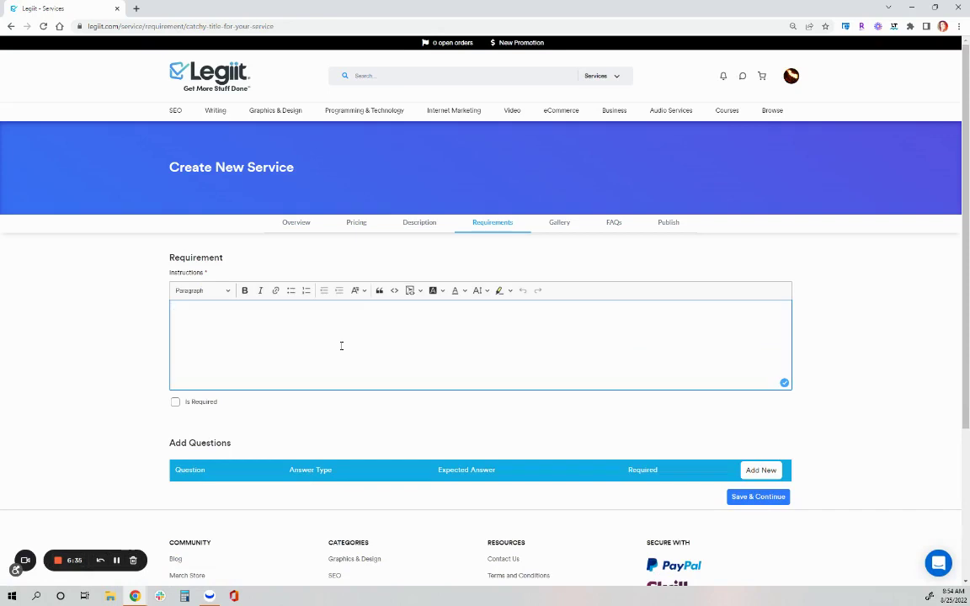
{"action": "type", "text": "Color ideas"}
{"action": "type", "text": "URL"}
{"action": "key", "text": "Return"}
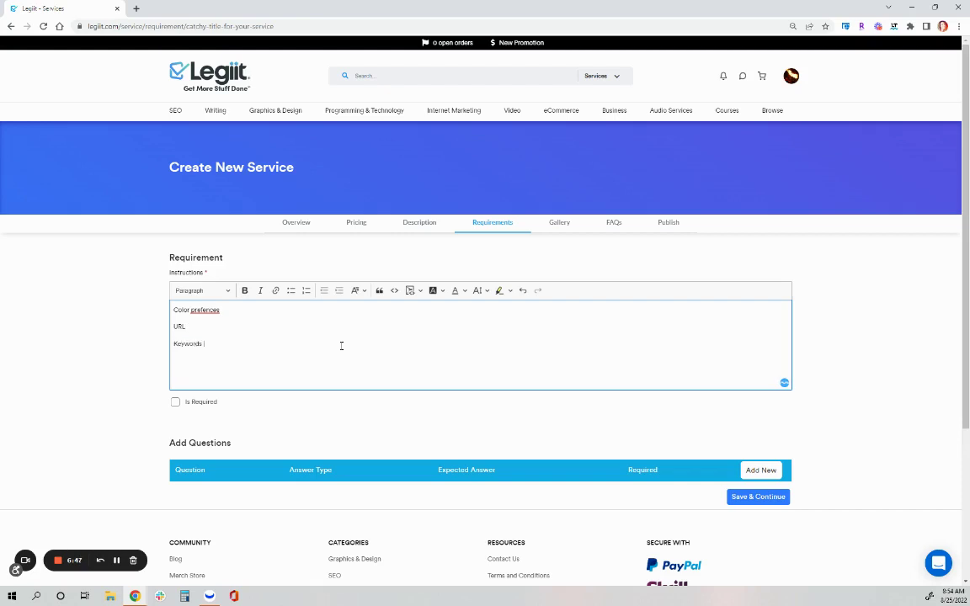
{"action": "type", "text": "Keywords"}
Add the buyer question 'Do you have a question for the customer?' with a Free Text answer.
{"action": "left_click", "coordinate": [761, 469]}
{"action": "scroll", "coordinate": [325, 438], "scroll_direction": "down", "scroll_amount": 1}
{"action": "left_click", "coordinate": [303, 423]}
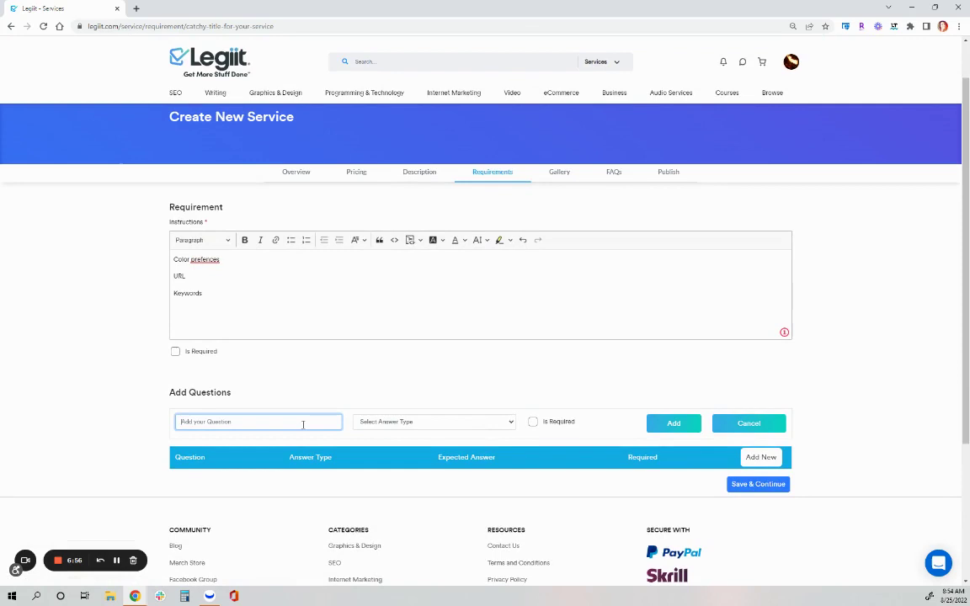
{"action": "type", "text": "Do you have a question "}
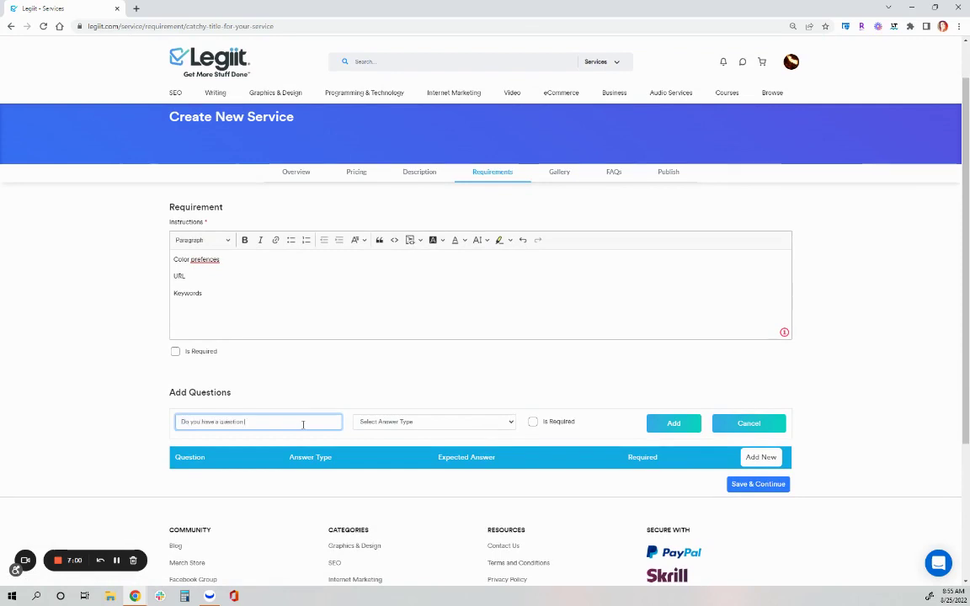
{"action": "type", "text": "for the customer"}
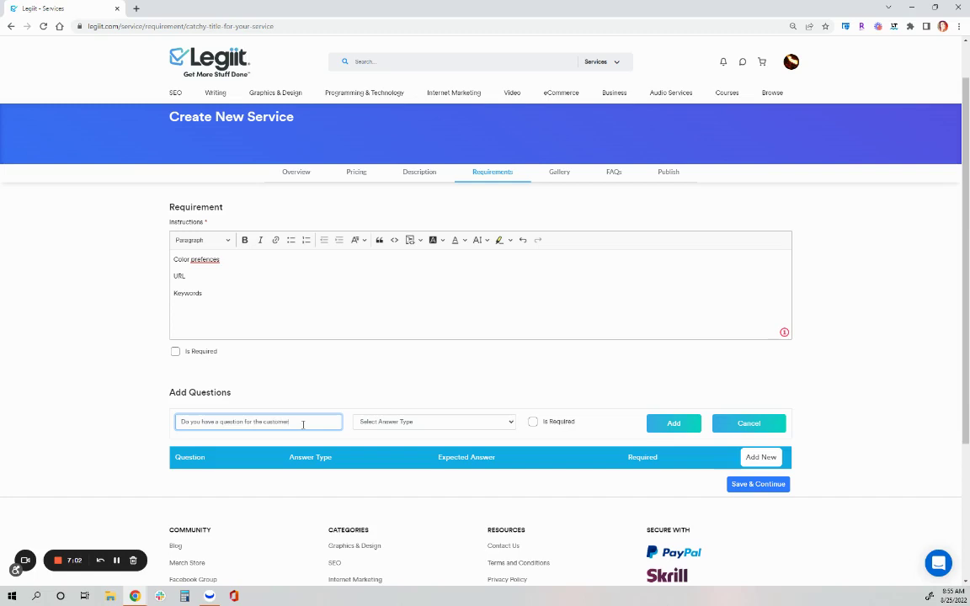
{"action": "type", "text": "?"}
{"action": "left_click", "coordinate": [405, 421]}
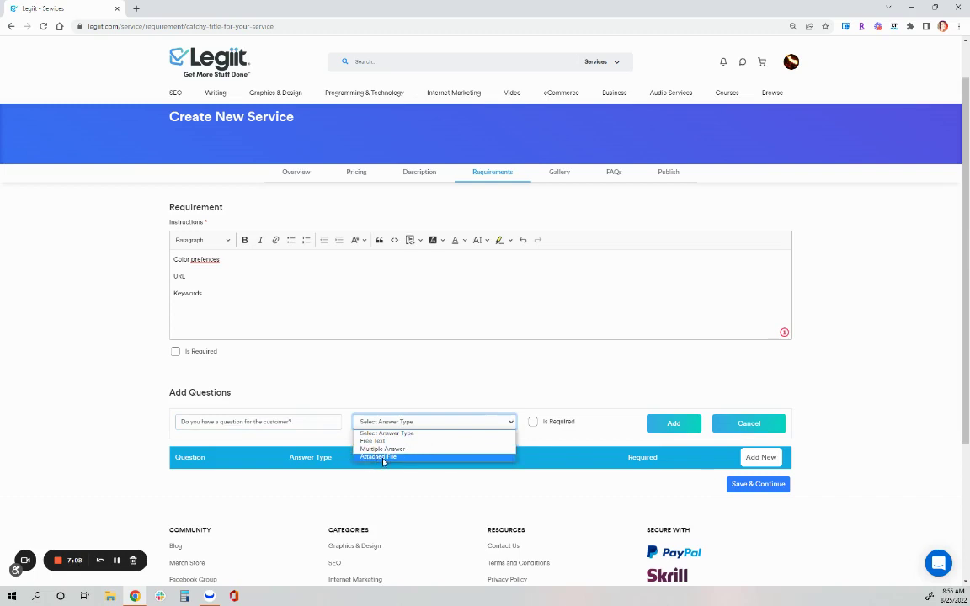
{"action": "left_click", "coordinate": [383, 457]}
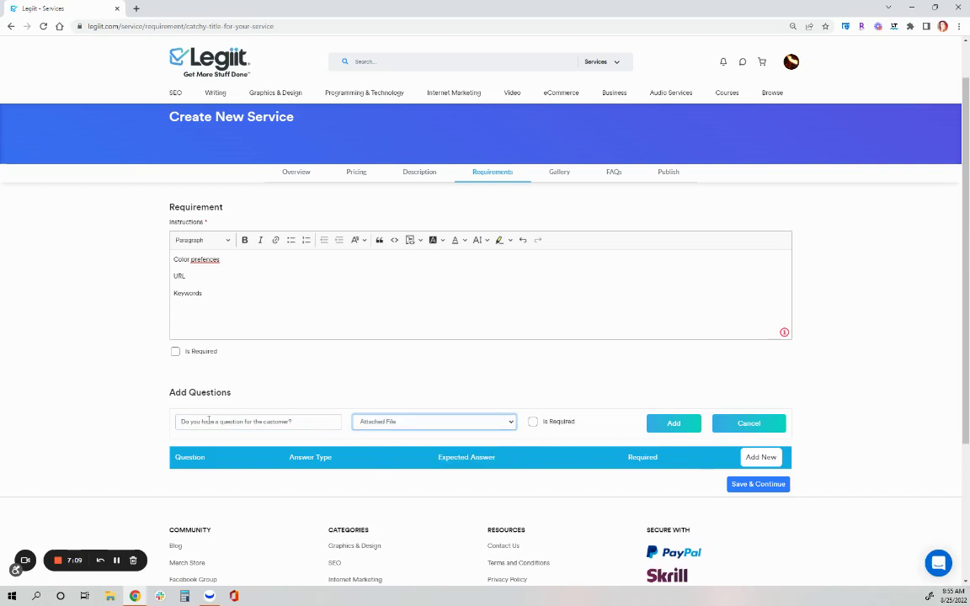
{"action": "left_click", "coordinate": [408, 424]}
{"action": "left_click", "coordinate": [404, 443]}
{"action": "left_click", "coordinate": [665, 424]}
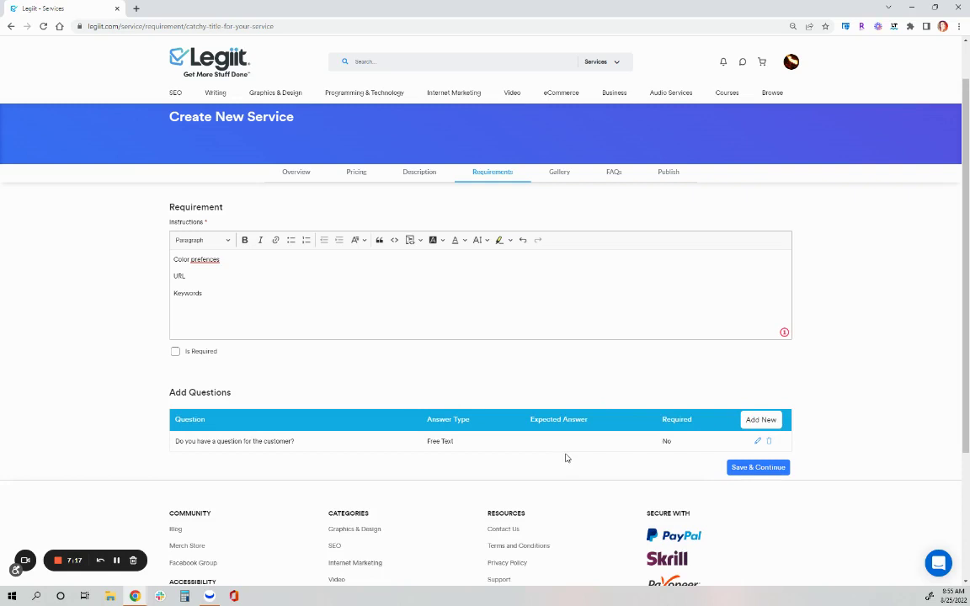
Accept the spelling correction in the instructions and begin retyping the word as 'Preferences'.
{"action": "left_click", "coordinate": [205, 260]}
{"action": "left_click", "coordinate": [212, 301]}
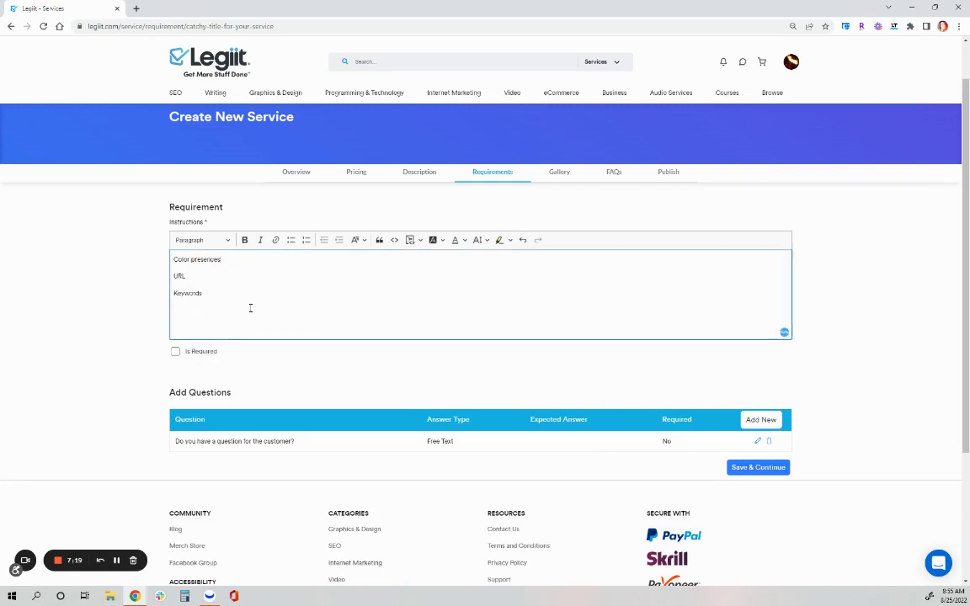
{"action": "double_click", "coordinate": [218, 260]}
{"action": "type", "text": "Prefer"}
Save the requirements and move on to the Gallery step.
{"action": "left_click", "coordinate": [760, 470]}
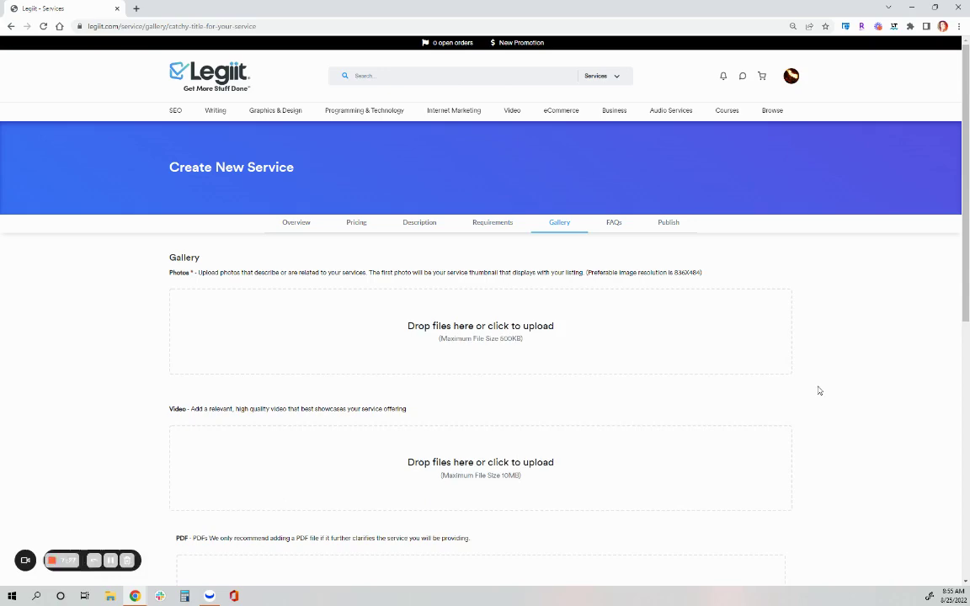
{"action": "scroll", "coordinate": [341, 491], "scroll_direction": "down", "scroll_amount": 3}
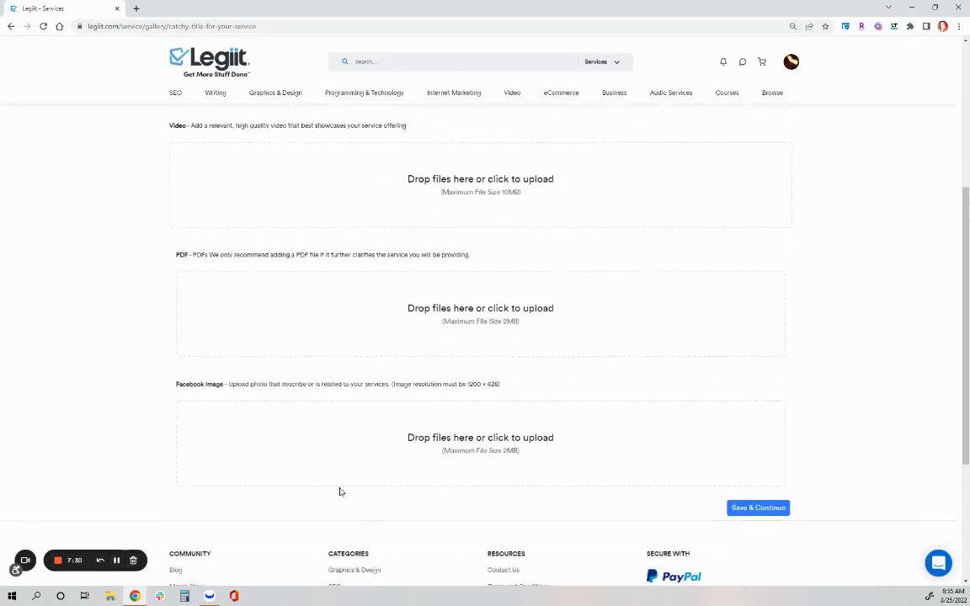
{"action": "scroll", "coordinate": [341, 491], "scroll_direction": "down", "scroll_amount": 1}
{"action": "scroll", "coordinate": [341, 491], "scroll_direction": "up", "scroll_amount": 5}
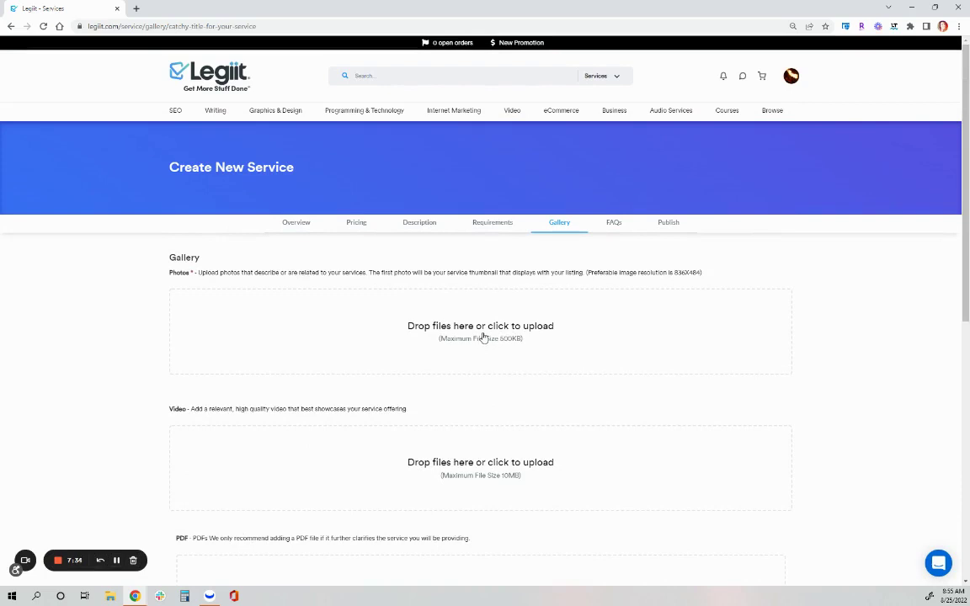
Add the cover photo in the Photos drop zone and save the gallery to reach FAQs.
{"action": "left_click", "coordinate": [116, 560]}
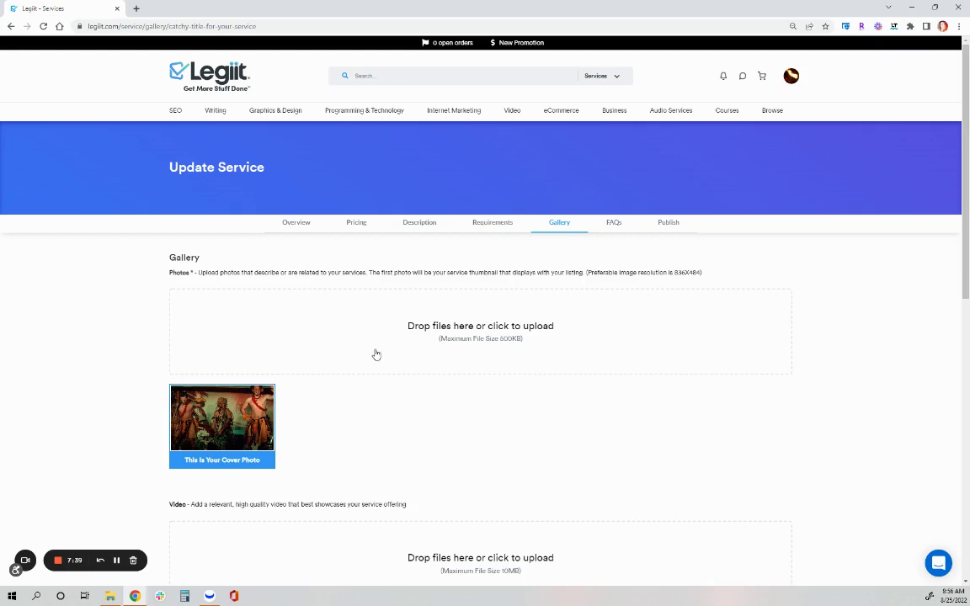
{"action": "scroll", "coordinate": [424, 342], "scroll_direction": "down", "scroll_amount": 3}
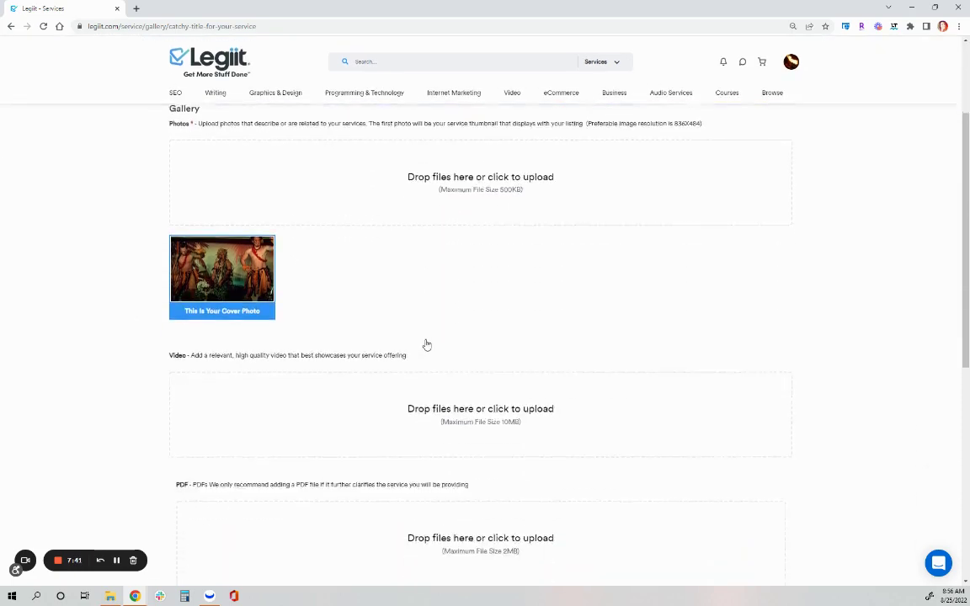
{"action": "scroll", "coordinate": [426, 345], "scroll_direction": "down", "scroll_amount": 1}
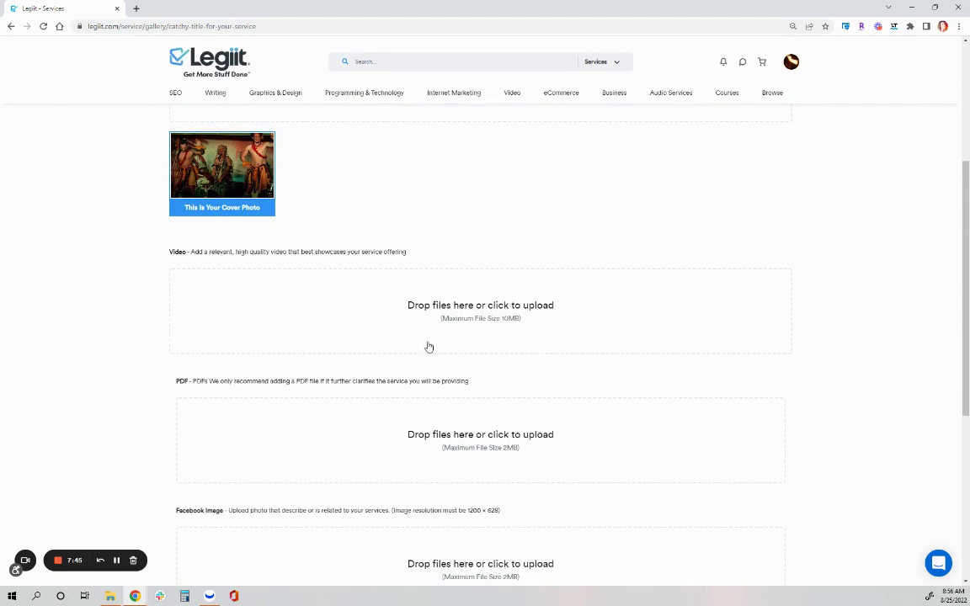
{"action": "scroll", "coordinate": [426, 344], "scroll_direction": "down", "scroll_amount": 1}
{"action": "scroll", "coordinate": [427, 344], "scroll_direction": "down", "scroll_amount": 2}
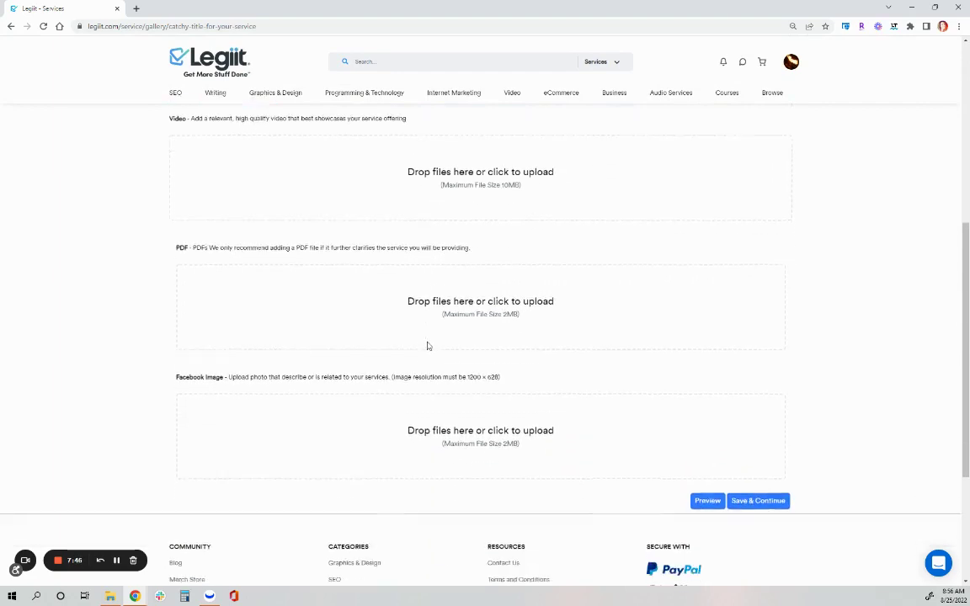
{"action": "left_click", "coordinate": [758, 483]}
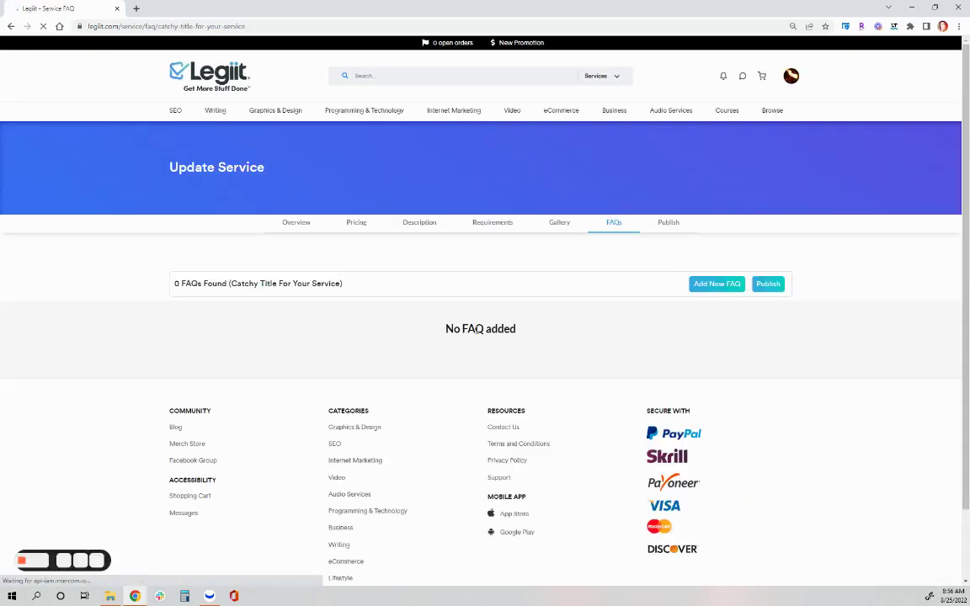
{"action": "left_click", "coordinate": [559, 223]}
{"action": "scroll", "coordinate": [478, 298], "scroll_direction": "down", "scroll_amount": 4}
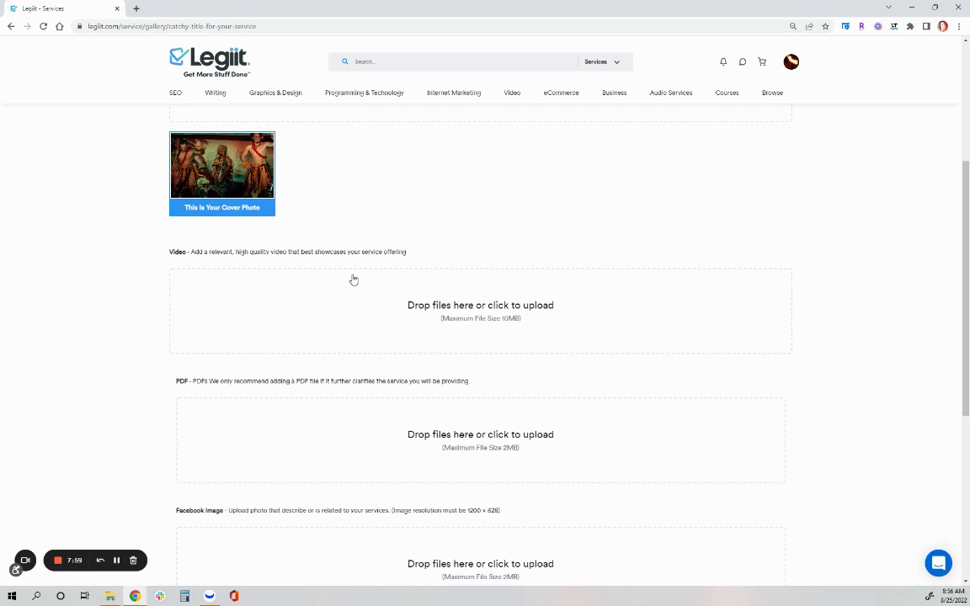
{"action": "scroll", "coordinate": [281, 315], "scroll_direction": "down", "scroll_amount": 2}
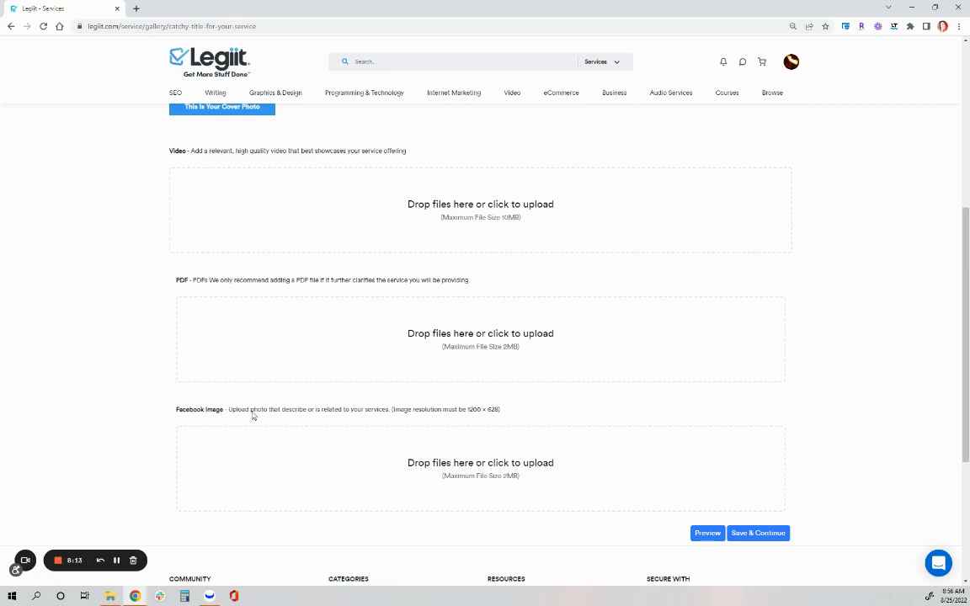
{"action": "left_click_drag", "start_coordinate": [389, 410], "coordinate": [447, 413]}
{"action": "left_click", "coordinate": [507, 413]}
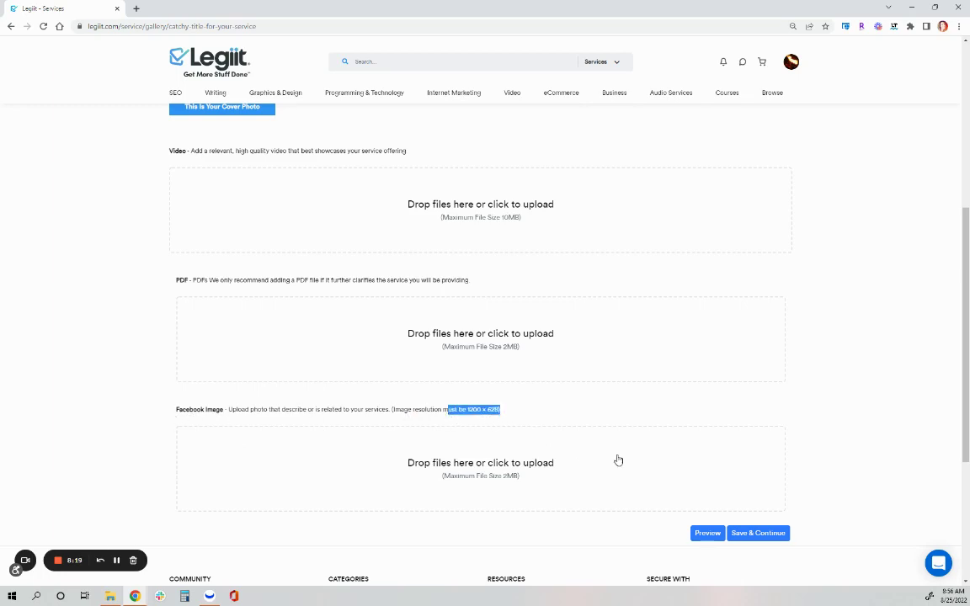
{"action": "left_click", "coordinate": [760, 538]}
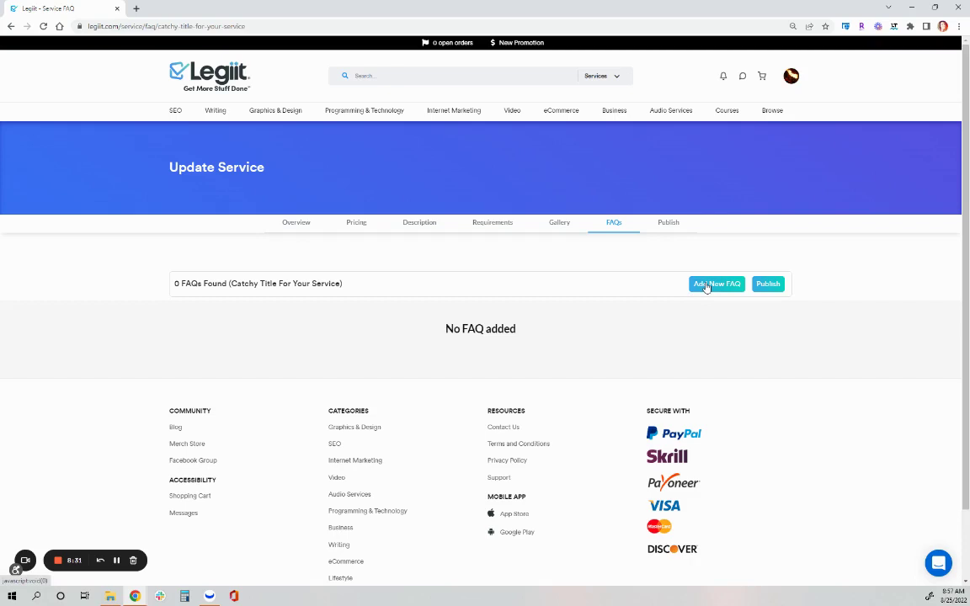
Create an FAQ with question 'Commonly asked questions from customers' and answer 'Your answer'.
{"action": "left_click", "coordinate": [706, 287]}
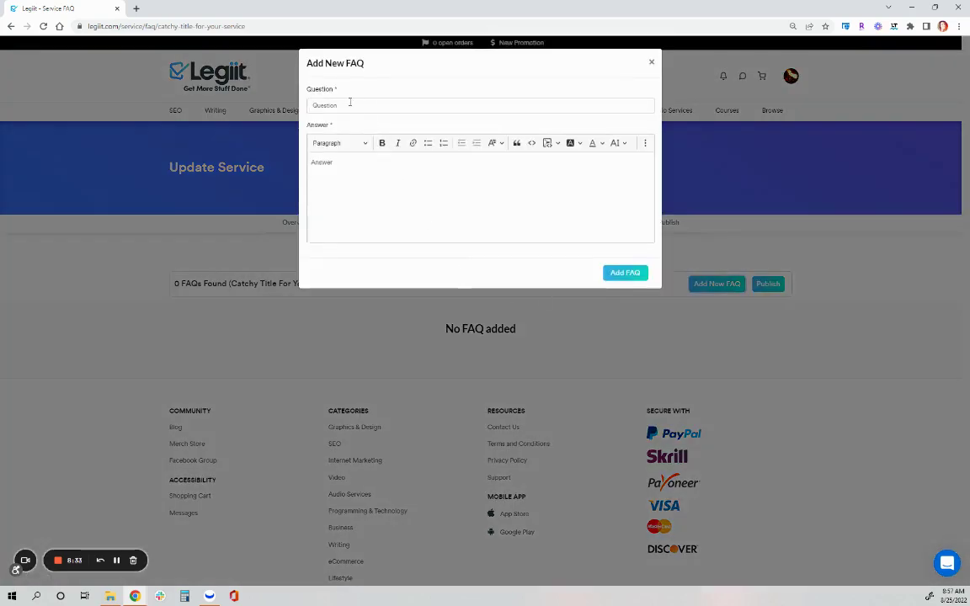
{"action": "left_click", "coordinate": [349, 102]}
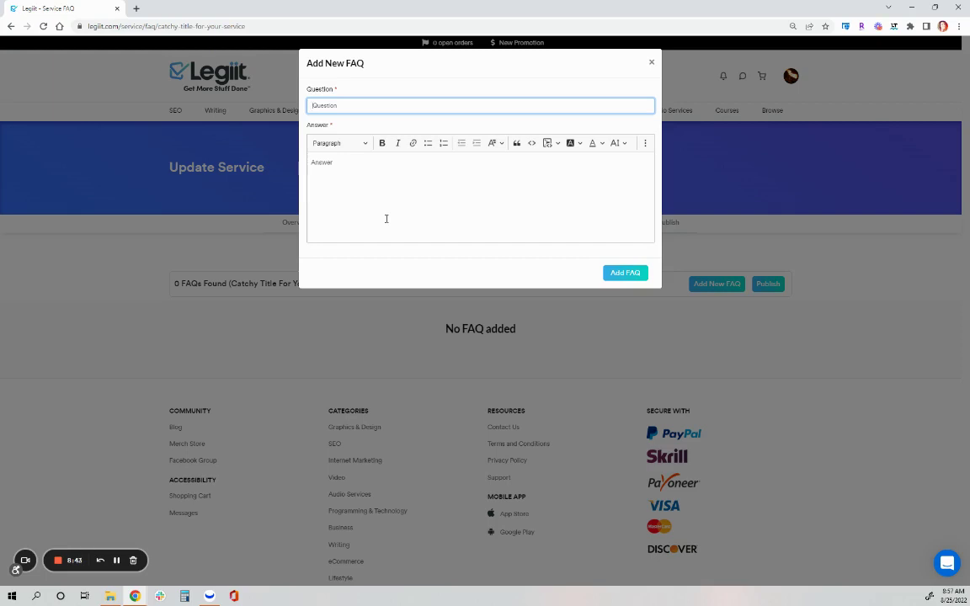
{"action": "type", "text": "Q"}
{"action": "type", "text": "ommonly asked questions from customers"}
{"action": "left_click", "coordinate": [386, 218]}
{"action": "type", "text": "Your answer"}
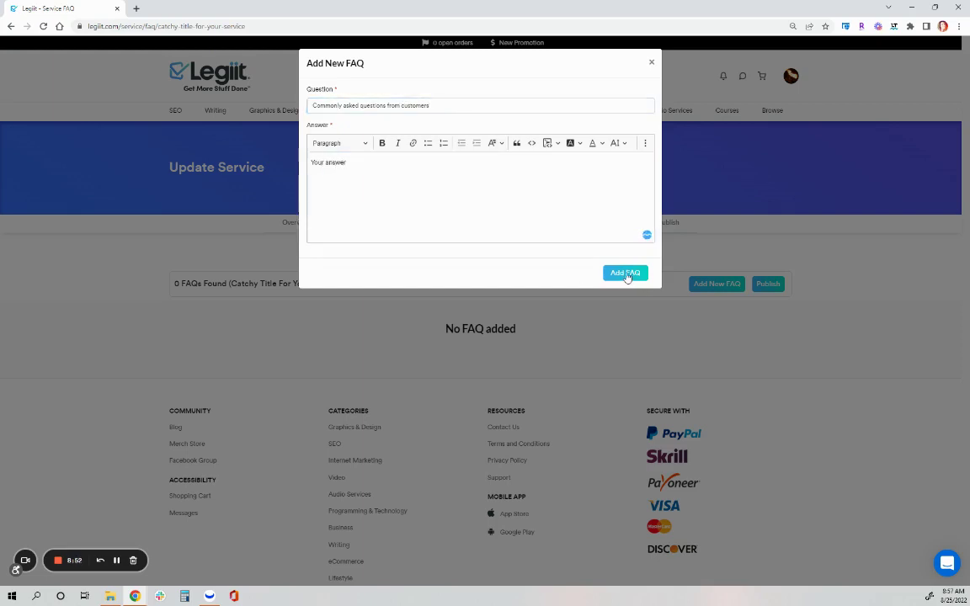
{"action": "left_click", "coordinate": [627, 272]}
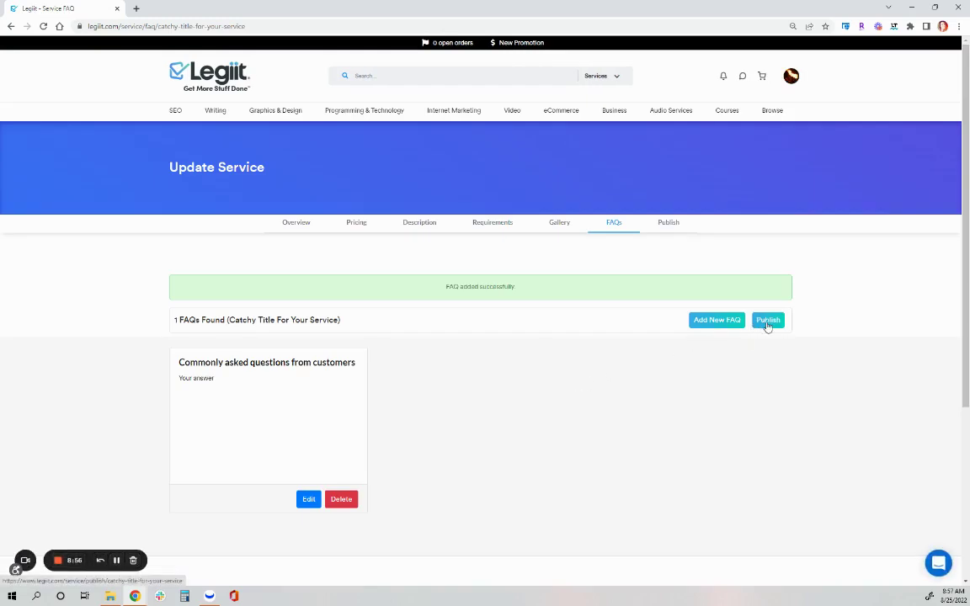
Publish 'Catchy Title For Your Service' so it lists as Pending Admin Approval.
{"action": "left_click", "coordinate": [767, 325]}
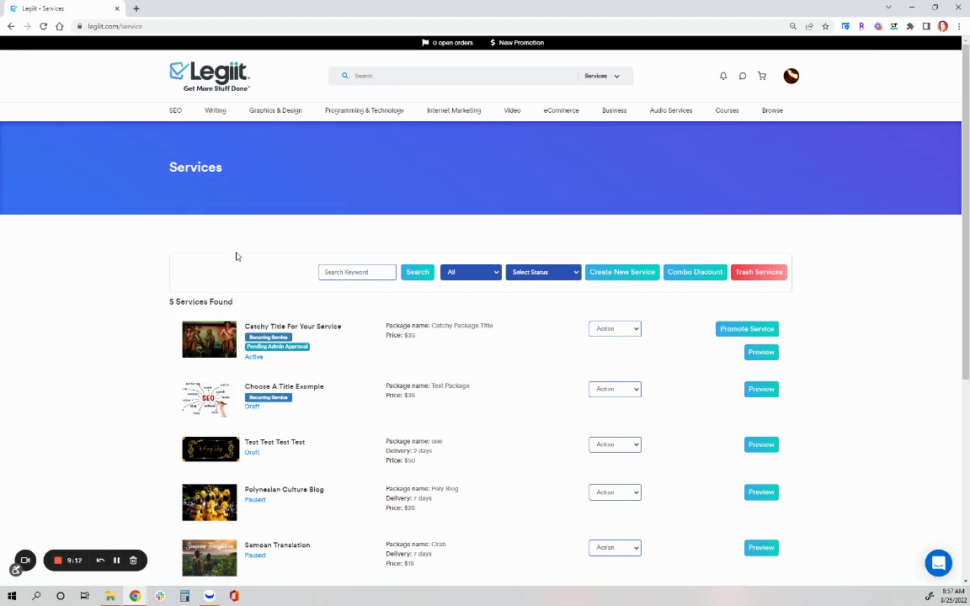
Open My Profile from the account menu and look through the seller's public profile.
{"action": "left_click", "coordinate": [790, 76]}
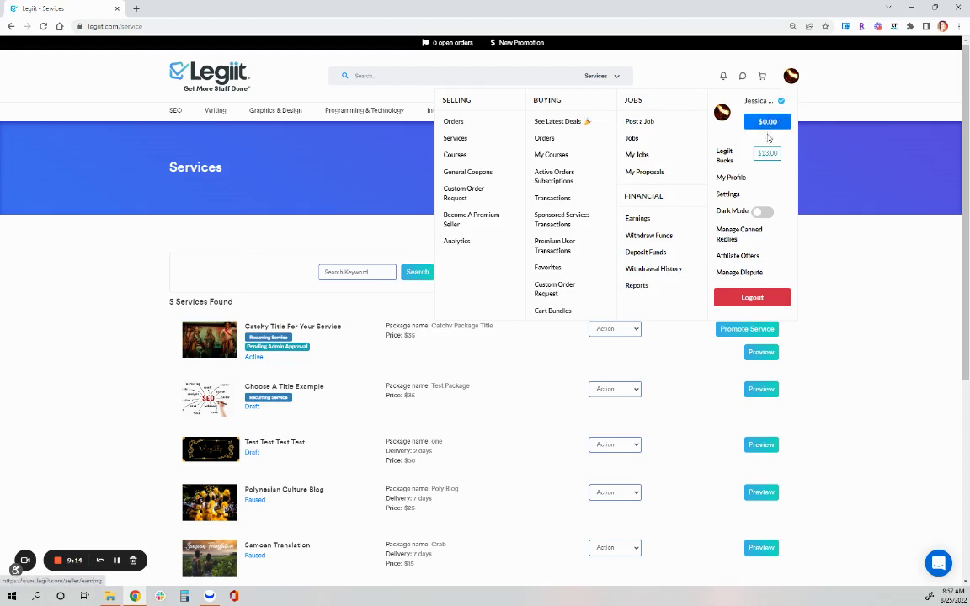
{"action": "left_click", "coordinate": [731, 178]}
{"action": "scroll", "coordinate": [712, 221], "scroll_direction": "down", "scroll_amount": 1}
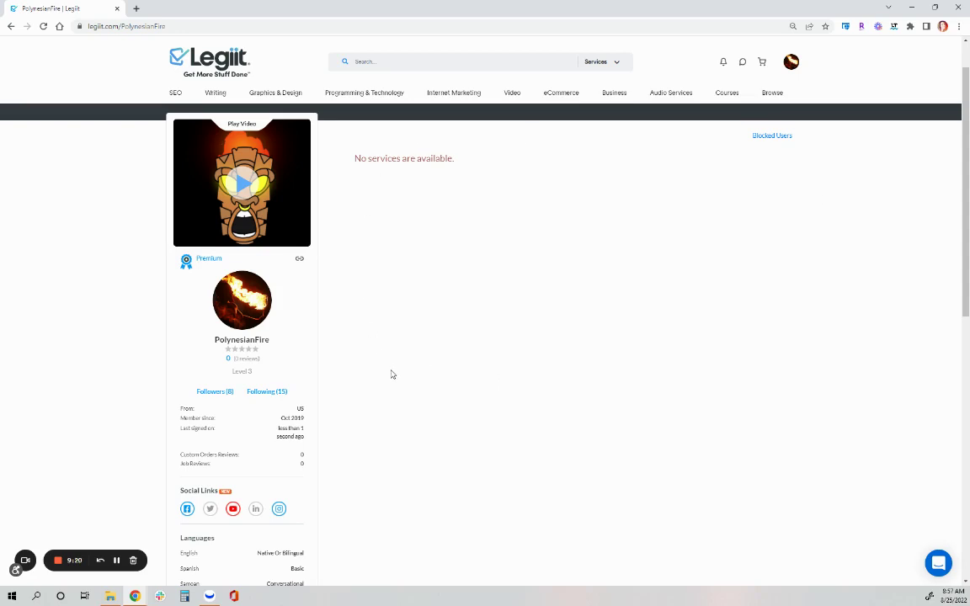
{"action": "scroll", "coordinate": [381, 345], "scroll_direction": "up", "scroll_amount": 1}
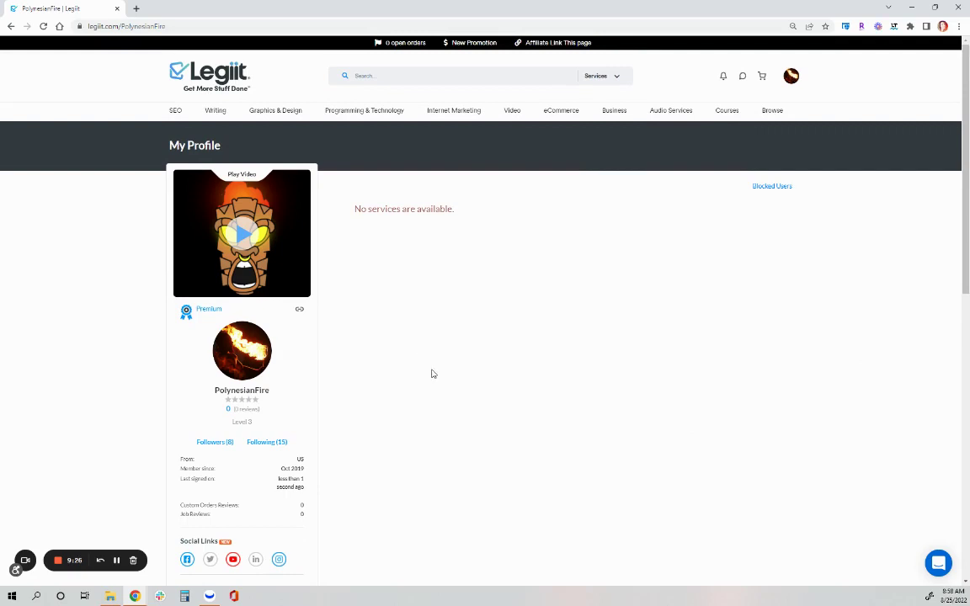
{"action": "scroll", "coordinate": [431, 374], "scroll_direction": "down", "scroll_amount": 8}
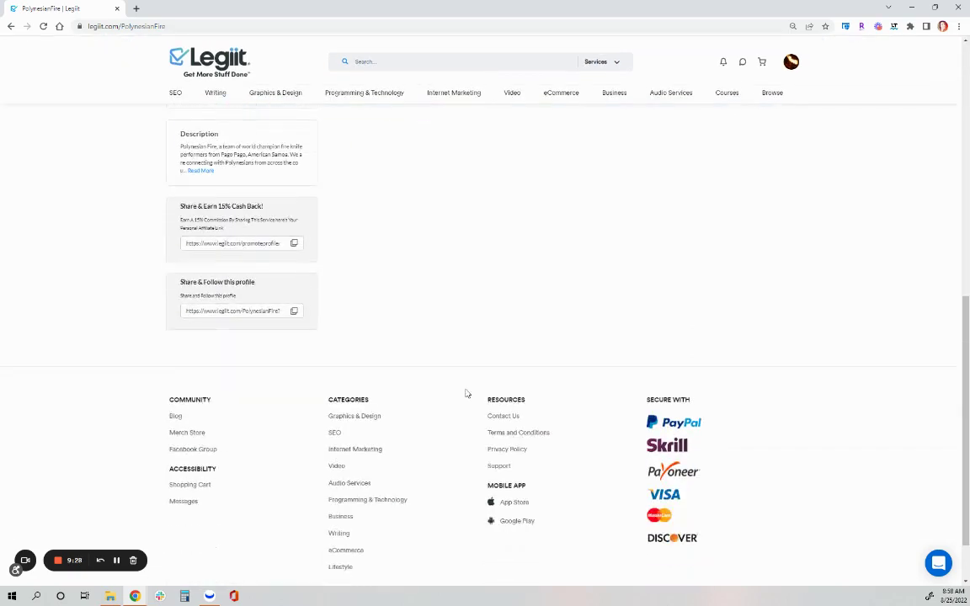
Open the Intercom help messenger from the bottom-right chat launcher.
{"action": "left_click", "coordinate": [938, 564]}
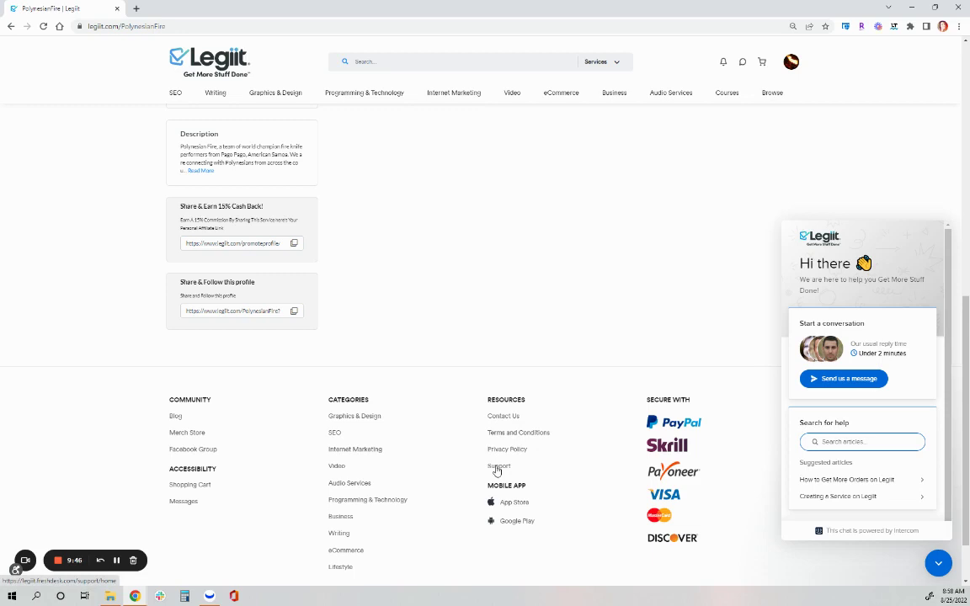
Open the Legiit Support knowledge base via the footer's Support link.
{"action": "left_click", "coordinate": [498, 468]}
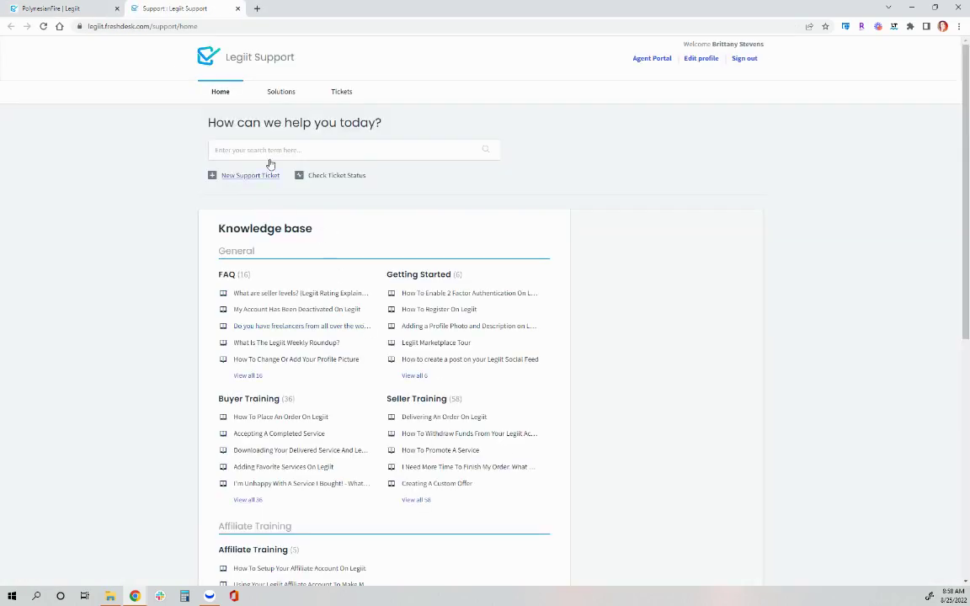